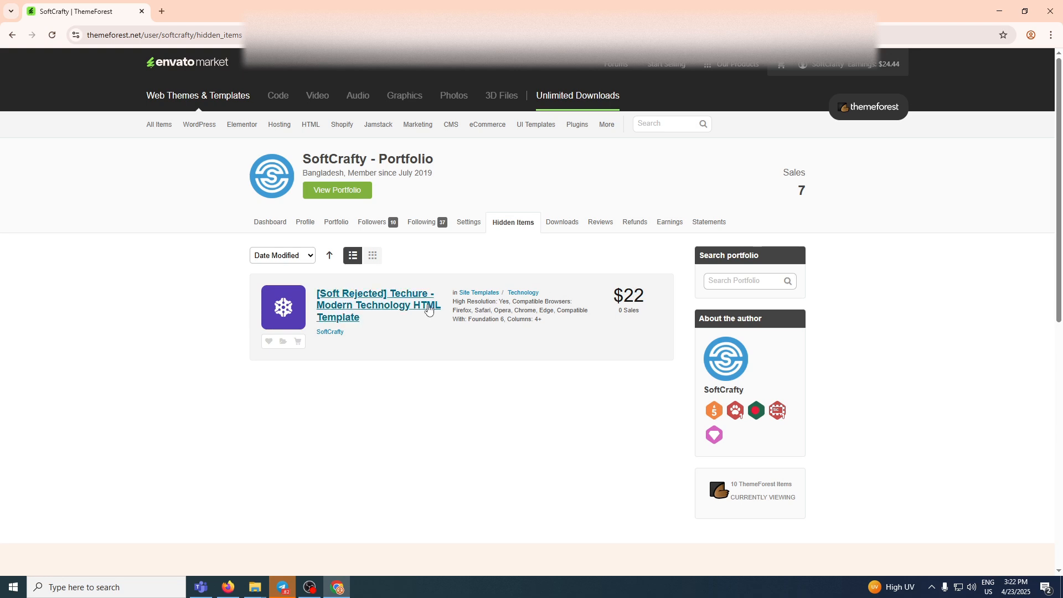
Step: Open the soft-rejected Techure - Modern Technology HTML Template item and read its rejection details
click(398, 310)
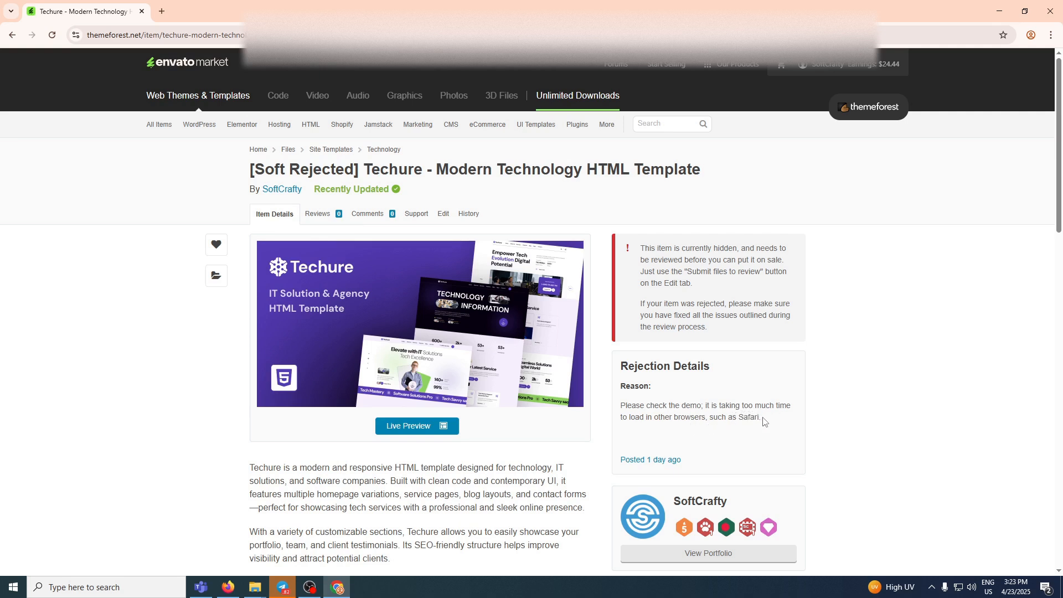
drag(763, 421, 619, 411)
click(689, 409)
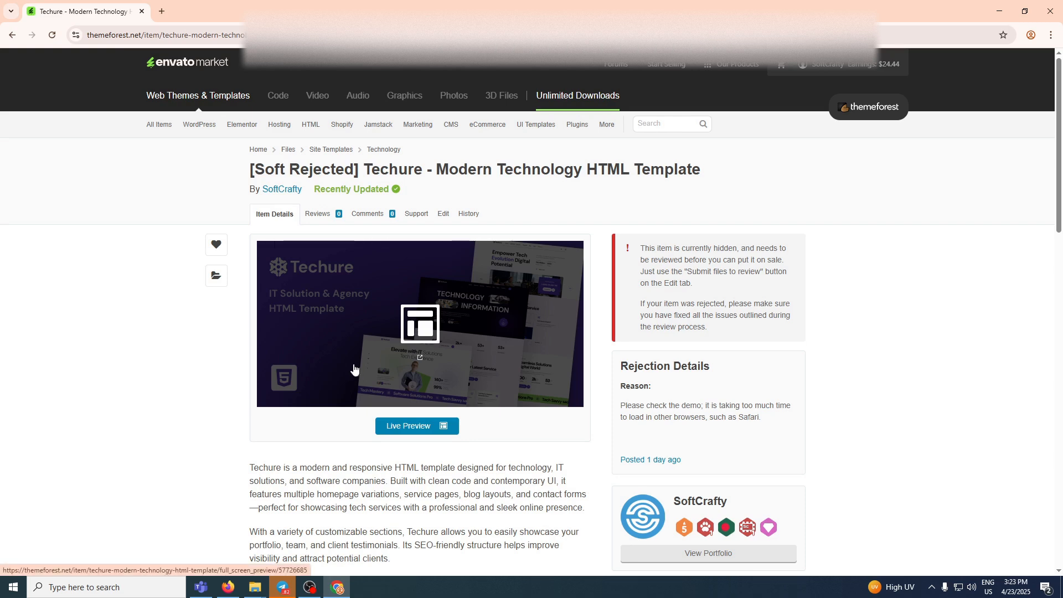
scroll(410, 361, down, 5)
scroll(410, 361, up, 5)
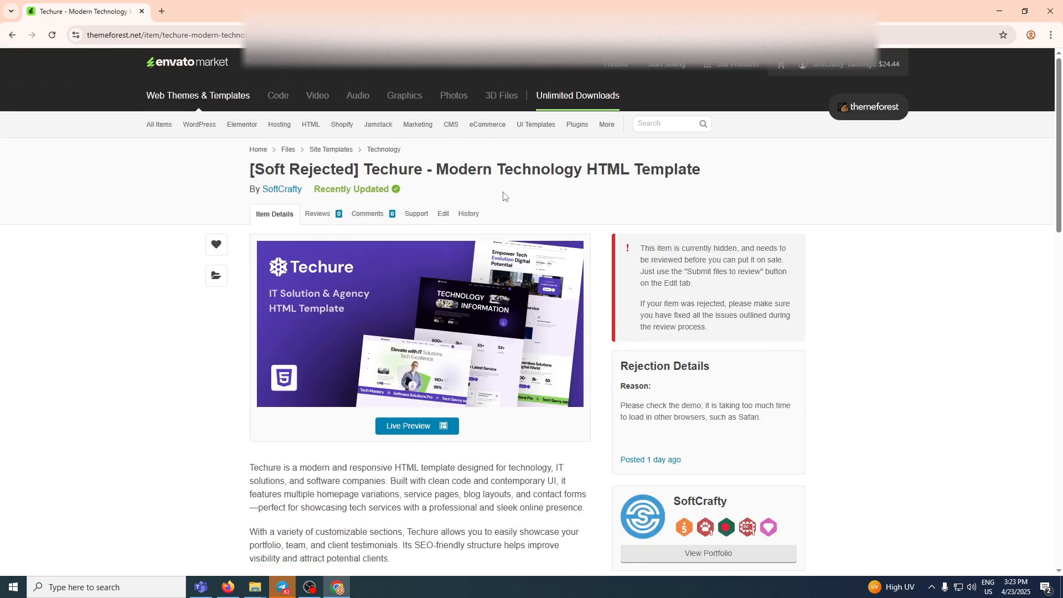
Step: Open the item for editing and expand Update Description & Price to review the key features, HTML description and compatibility settings
click(446, 219)
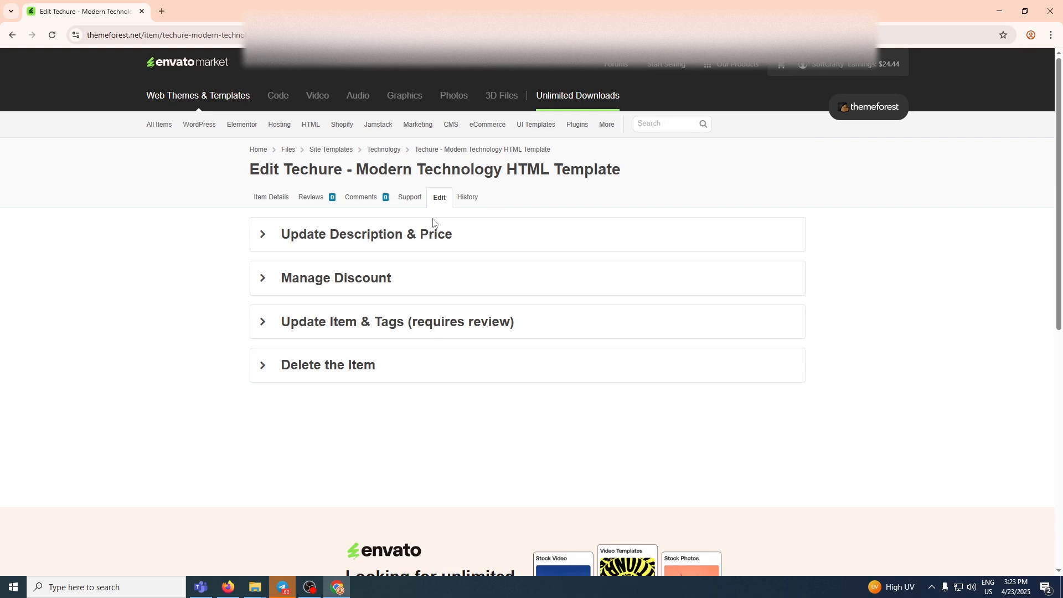
click(363, 239)
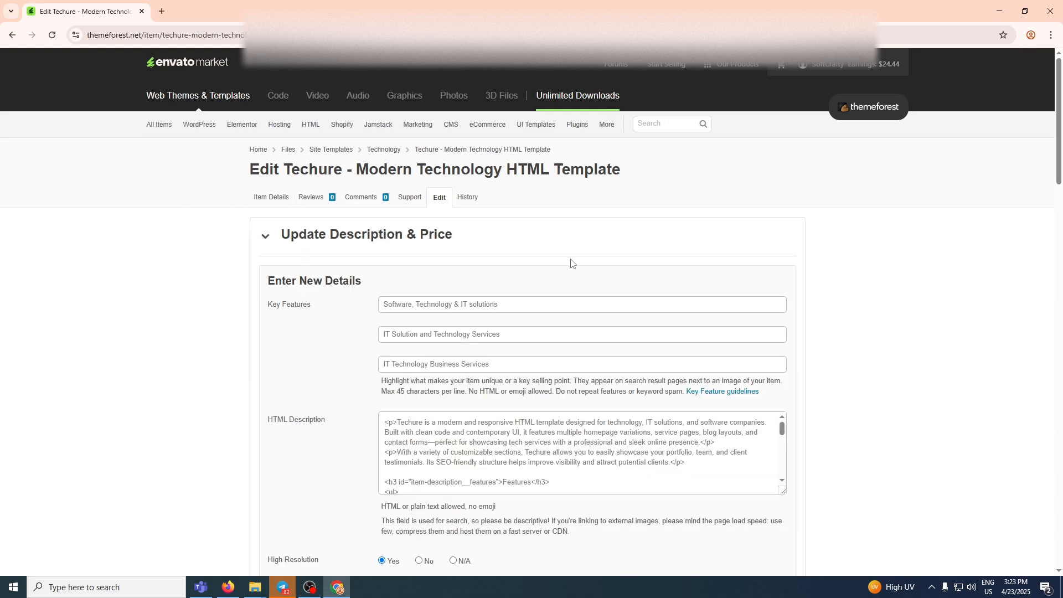
scroll(562, 265, down, 1)
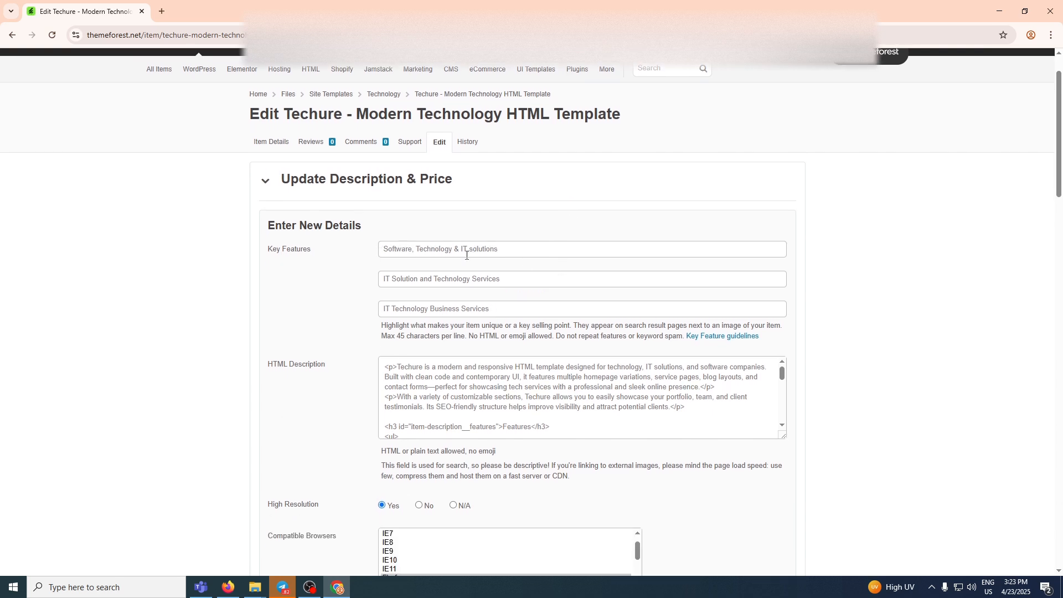
scroll(498, 264, up, 1)
scroll(498, 266, down, 8)
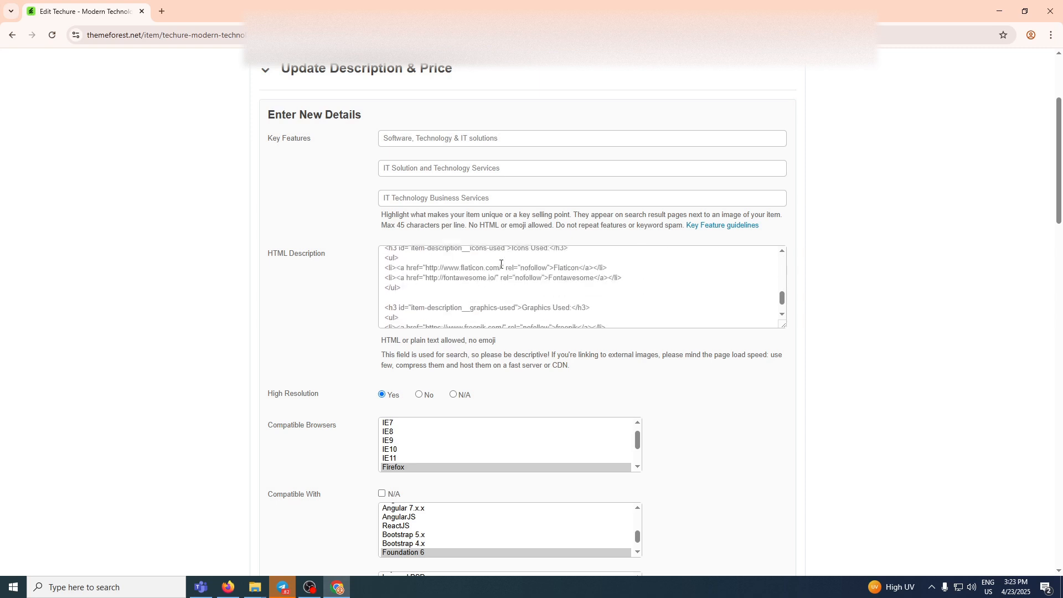
scroll(702, 299, down, 4)
scroll(710, 411, down, 5)
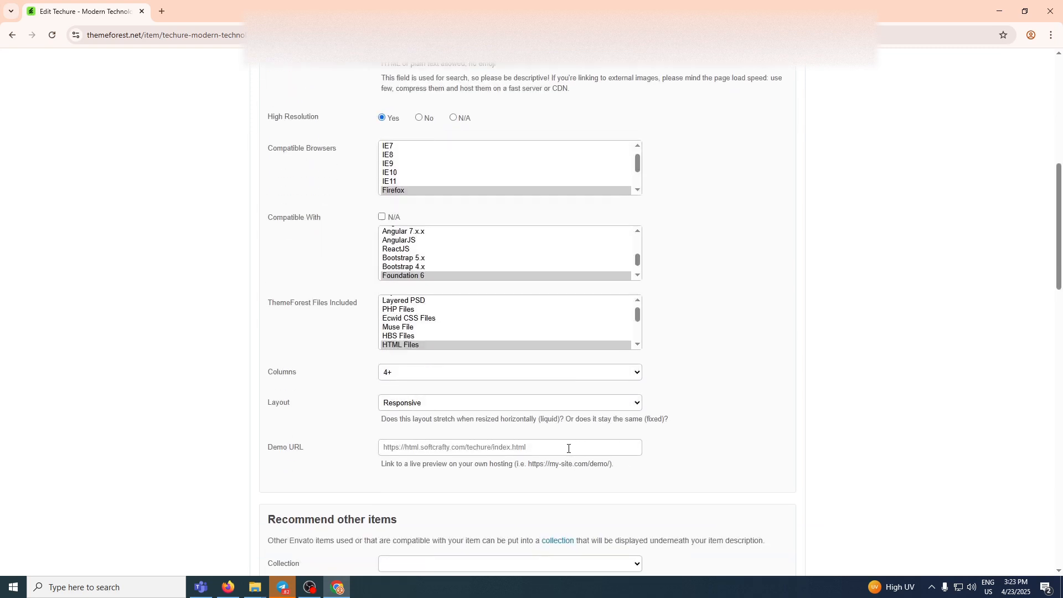
Step: Examine the item's demo URL, support setting and regular and extended license prices
drag(568, 448, 292, 451)
click(162, 412)
scroll(802, 351, down, 5)
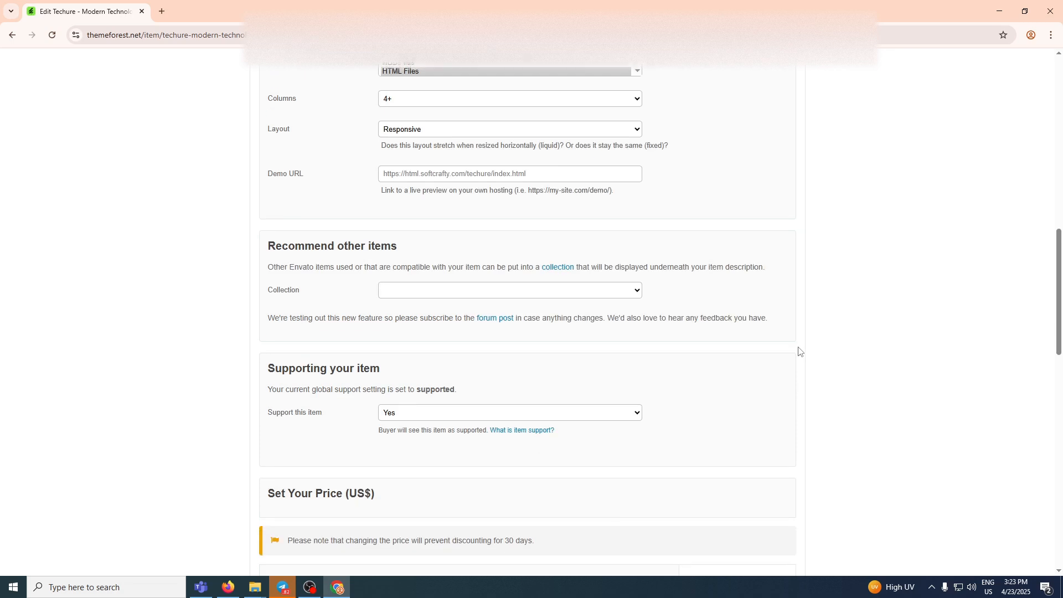
scroll(799, 351, down, 3)
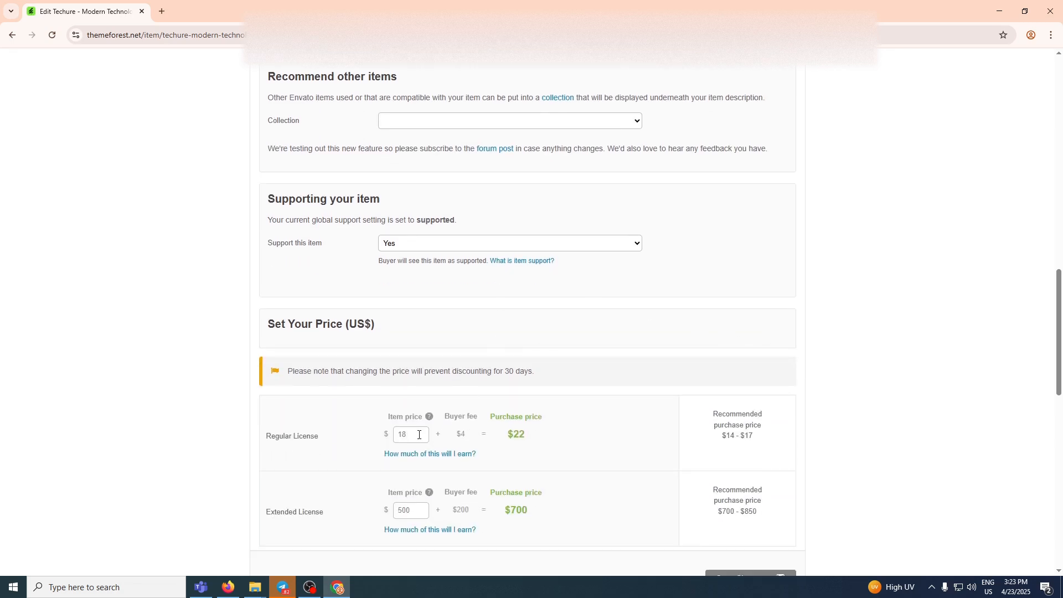
drag(419, 434, 364, 440)
scroll(581, 421, down, 5)
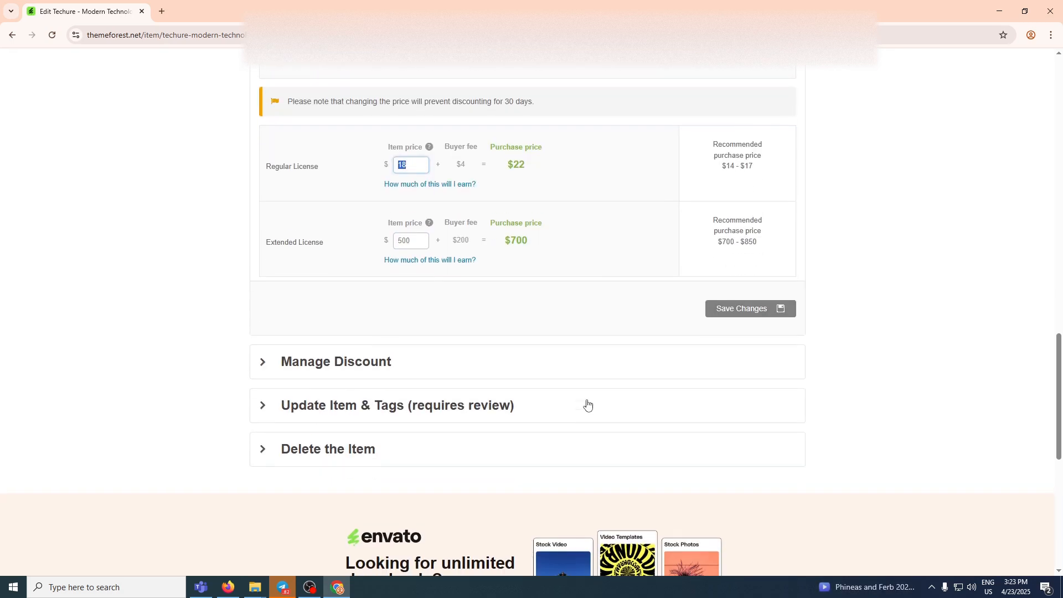
scroll(359, 303, down, 1)
Step: Expand Manage Discount and look through its discount scheduling conditions
click(360, 302)
scroll(361, 302, down, 8)
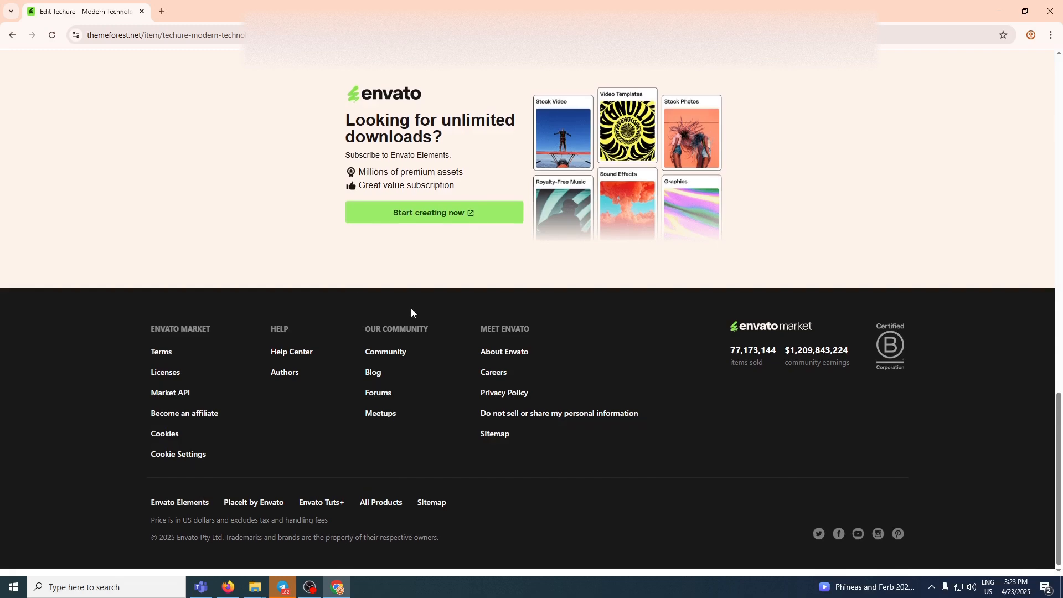
scroll(412, 312, up, 9)
scroll(404, 332, down, 5)
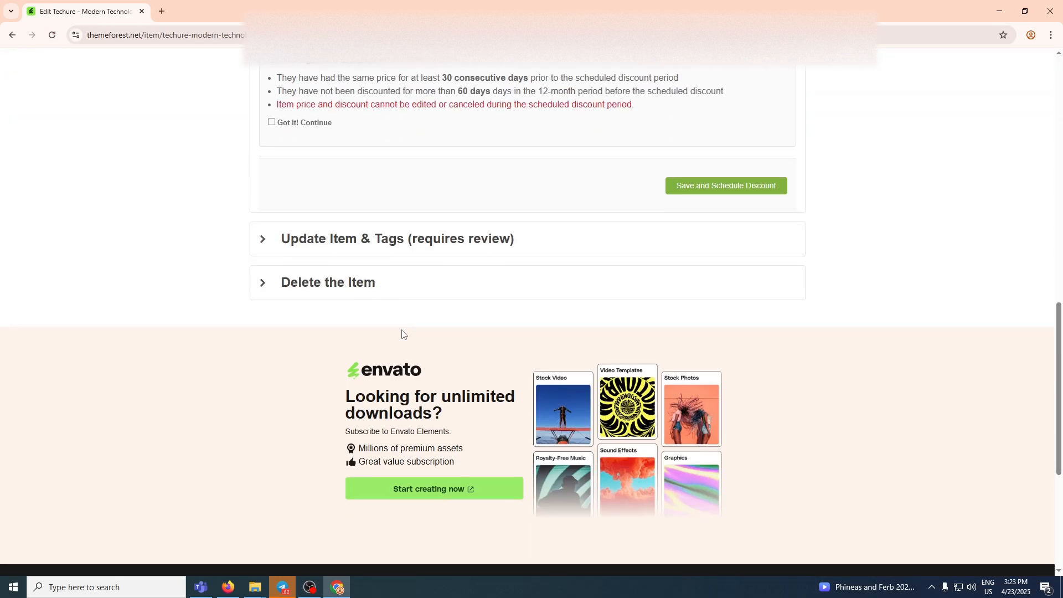
Step: Expand Update Item & Tags and review its name, file upload, tags and reviewer message fields
click(356, 242)
scroll(353, 240, down, 8)
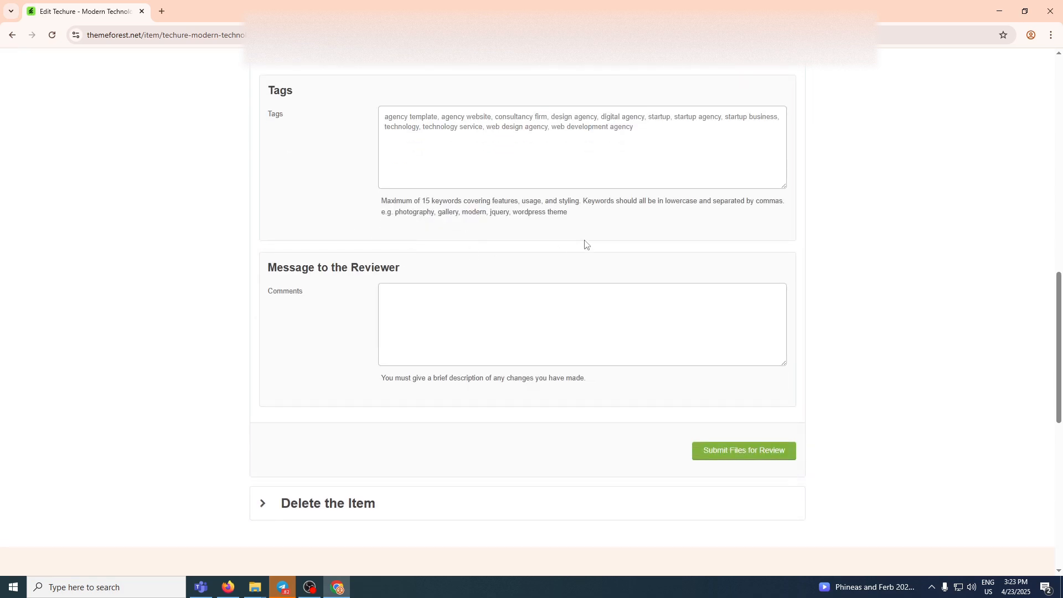
scroll(531, 287, up, 7)
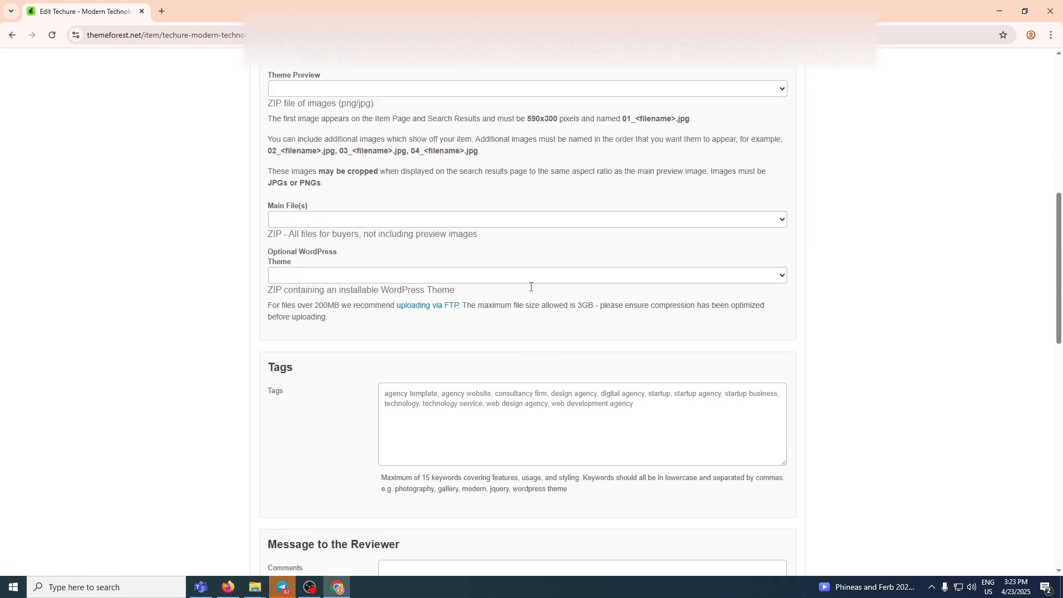
scroll(469, 282, up, 3)
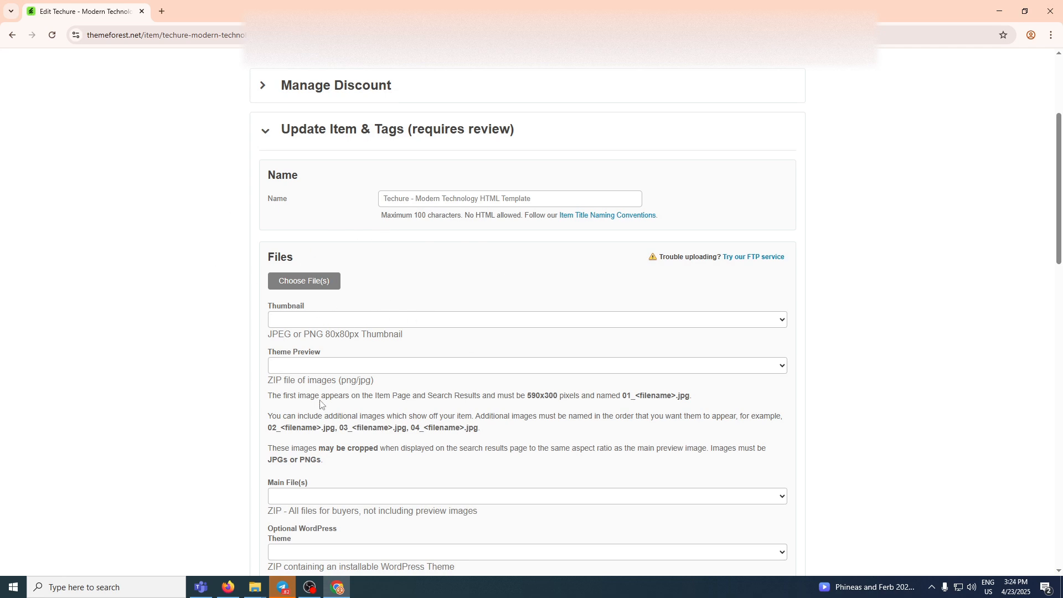
Step: Switch to the techure folder in File Explorer and delete the old template-package.zip
mouse_move(253, 587)
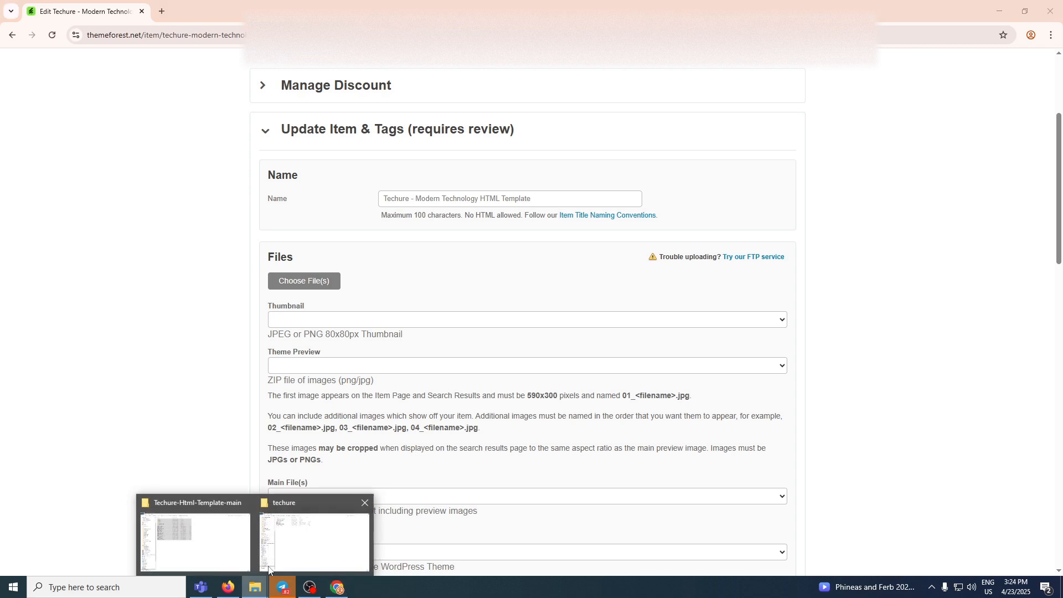
click(304, 541)
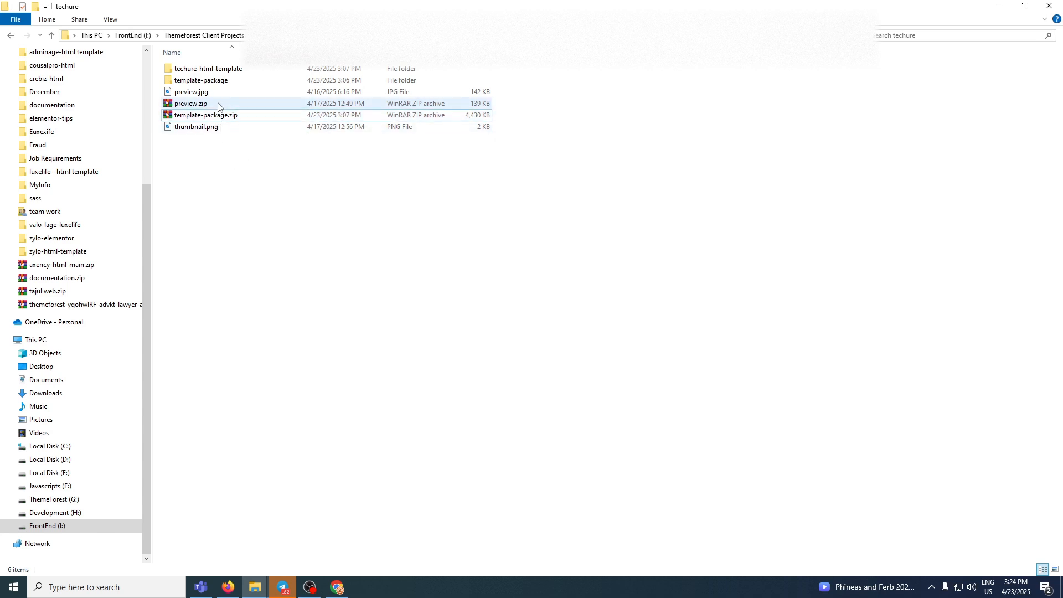
click(214, 119)
key(Delete)
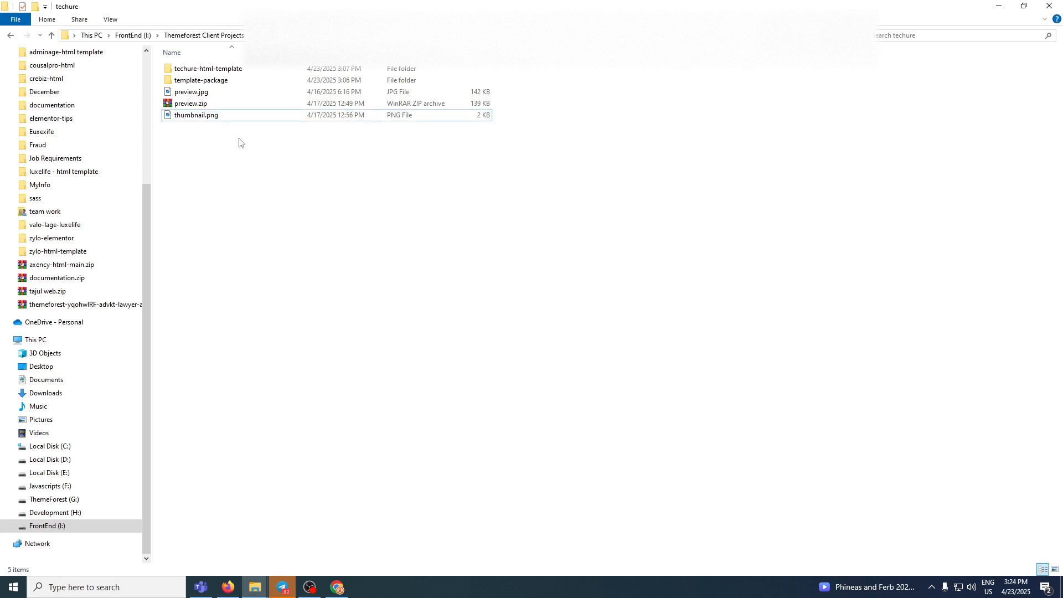
Step: Inspect the template-package folder and its techure-html-template subfolder, and return to the techure folder
double_click(199, 82)
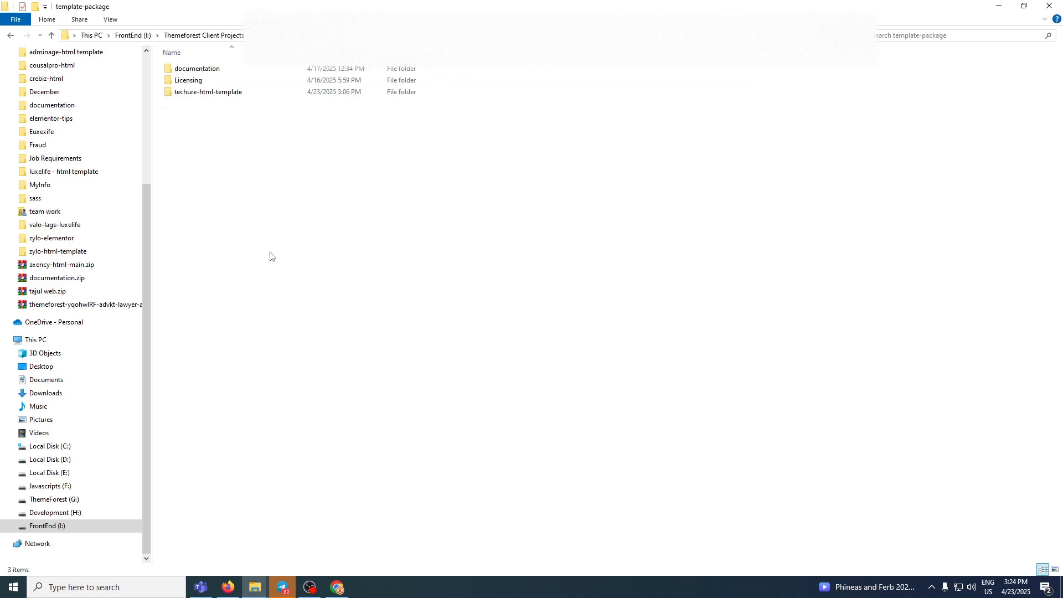
double_click(186, 92)
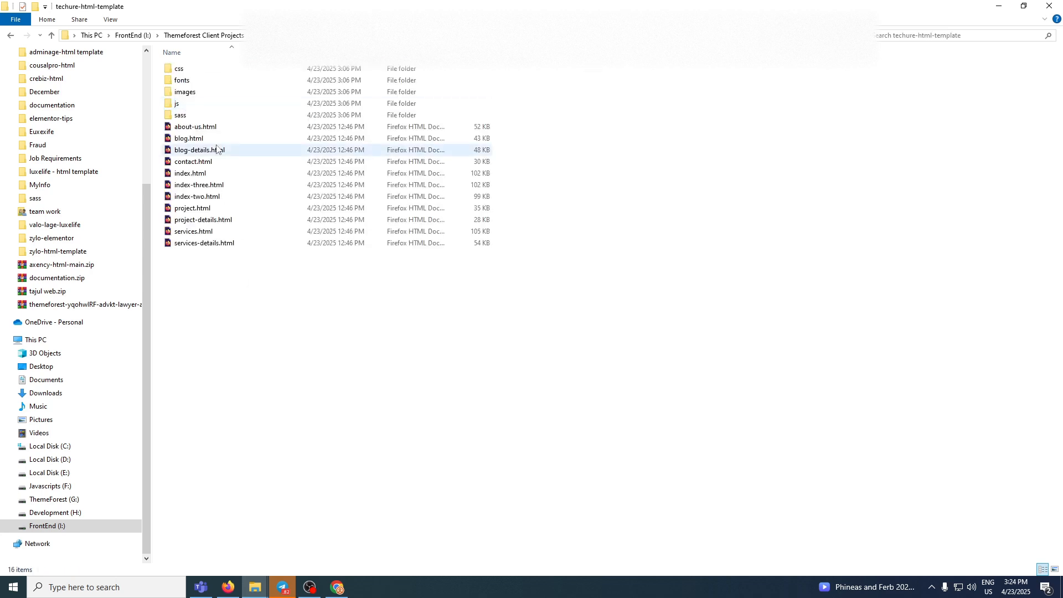
key(alt+Left)
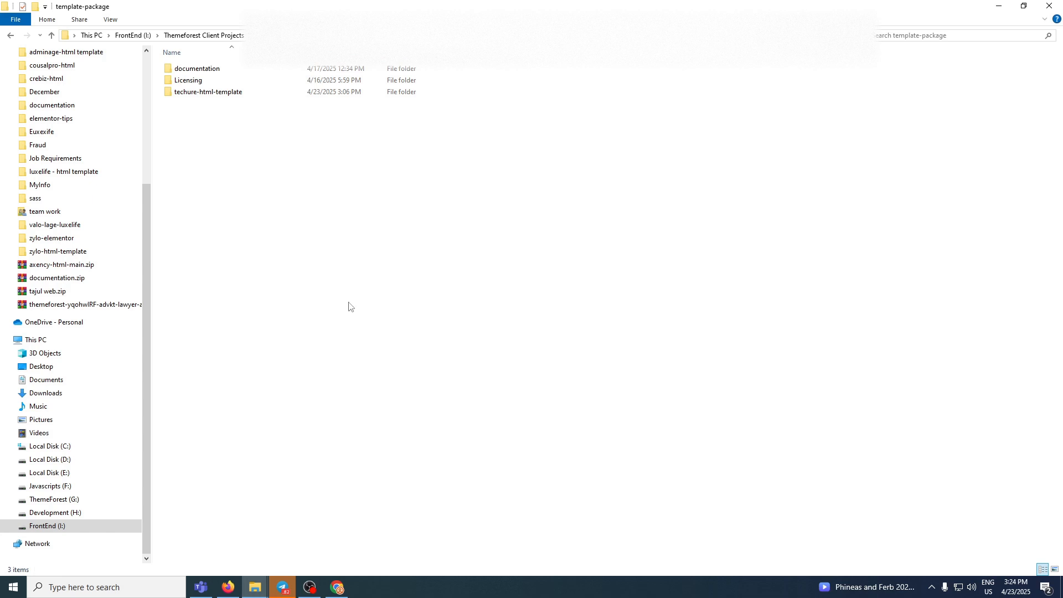
key(alt+Left)
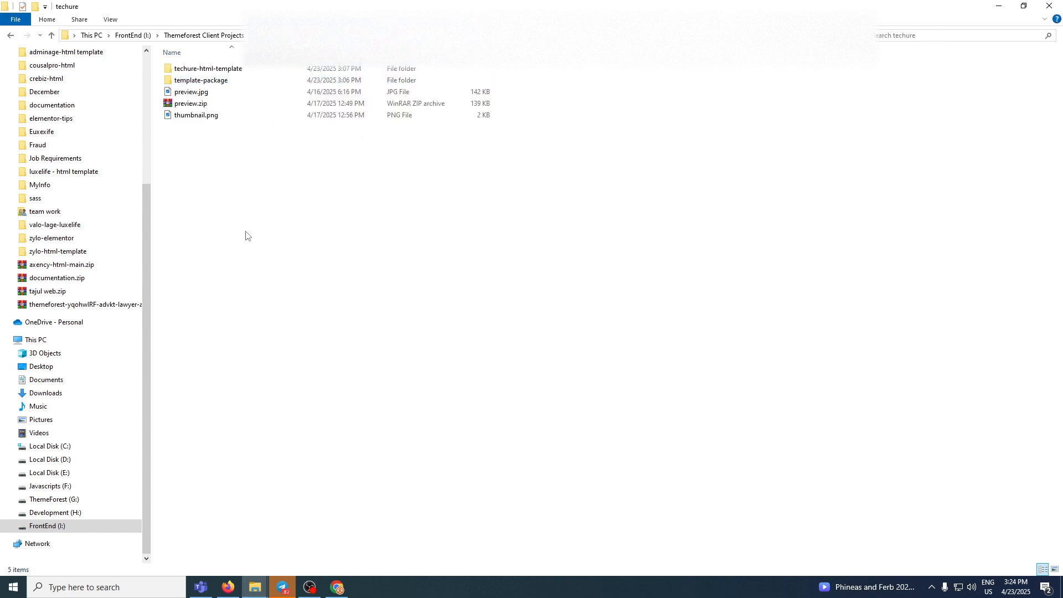
Step: Compress the template-package folder into a new template-package.zip in the techure folder
click(202, 82)
right_click(202, 83)
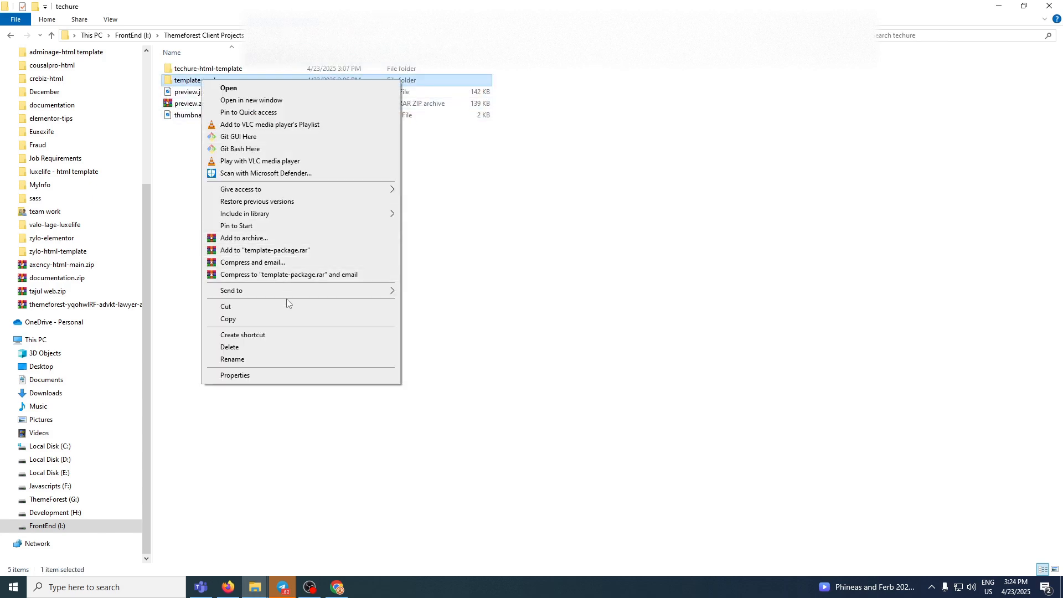
mouse_move(287, 293)
click(428, 304)
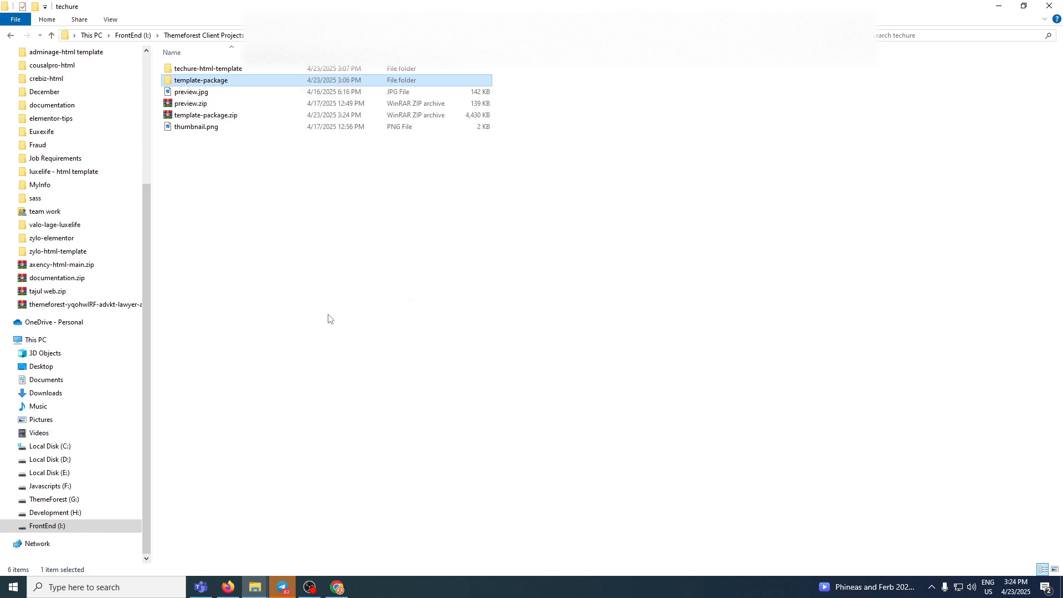
key(Return)
click(292, 288)
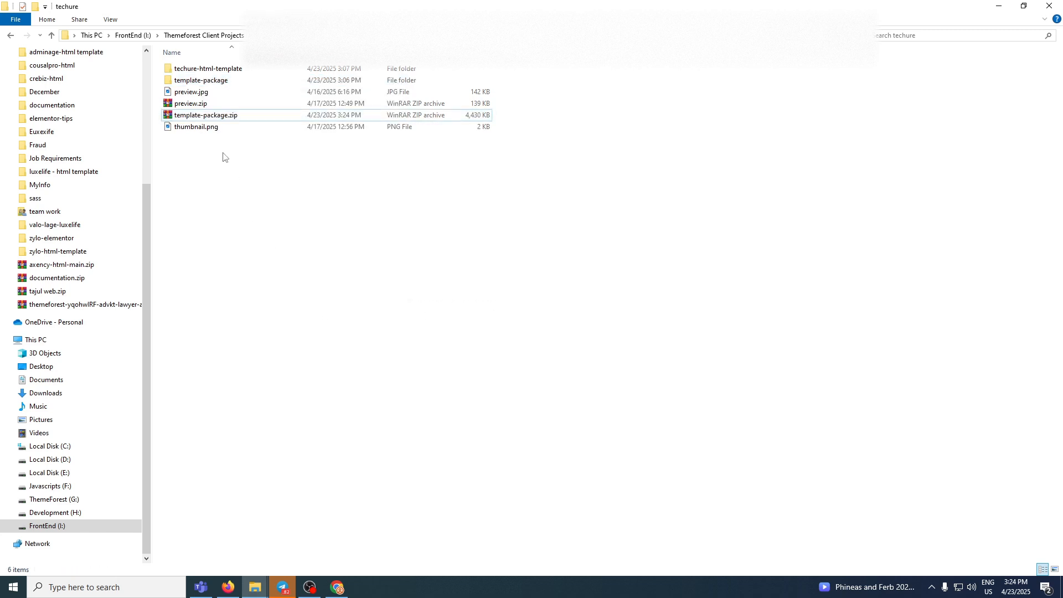
Step: View preview.jpg and thumbnail.png from the techure folder, closing each image
double_click(183, 93)
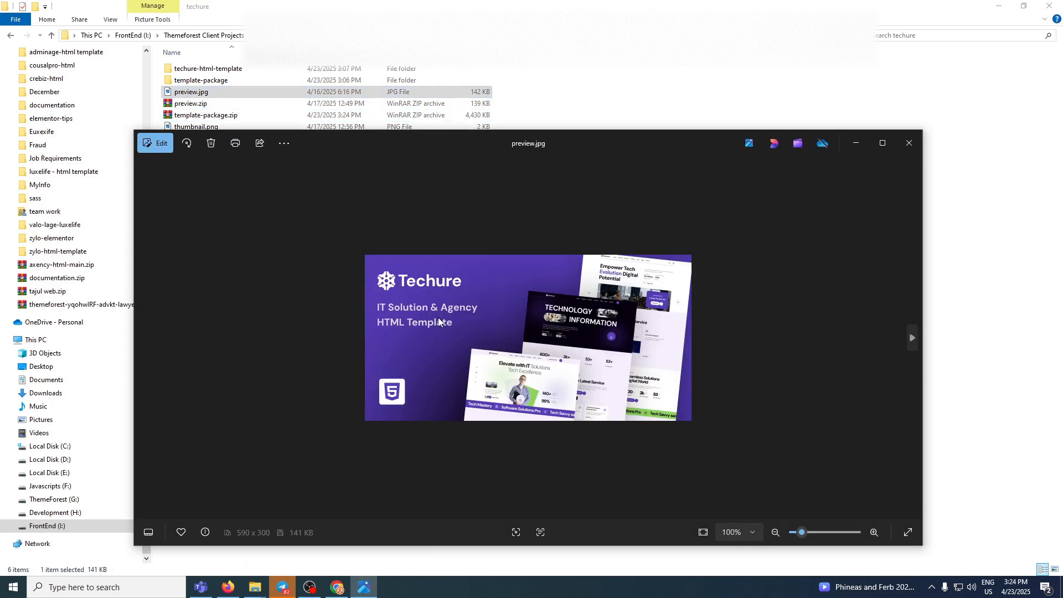
click(908, 143)
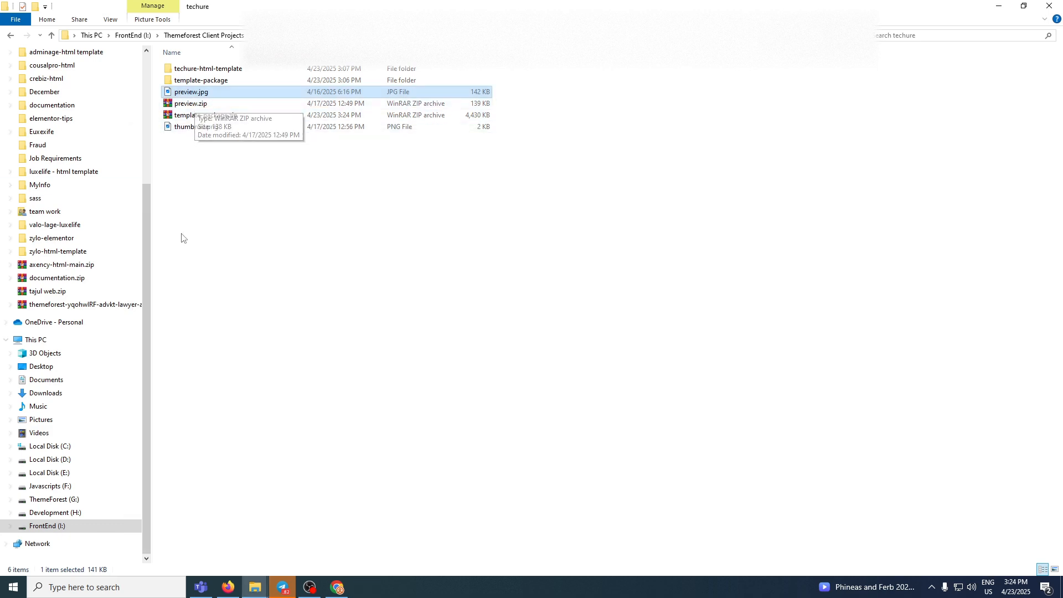
click(185, 129)
key(Return)
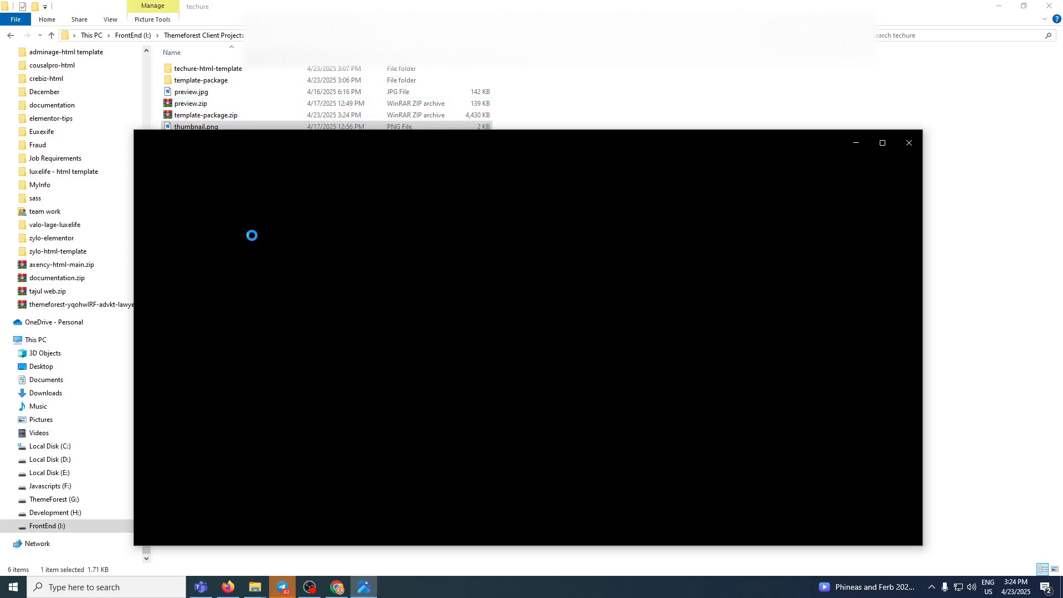
click(909, 142)
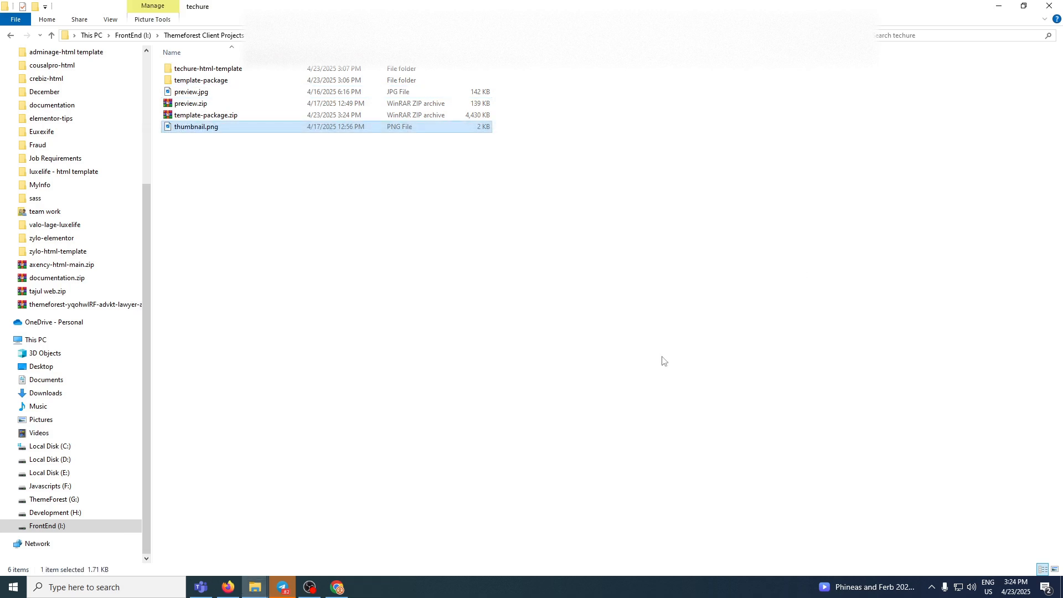
Step: Switch to Chrome and browse for the item's upload files in the techure folder under Themeforest Client Projects on the FrontEnd (I:) drive
click(337, 587)
click(321, 283)
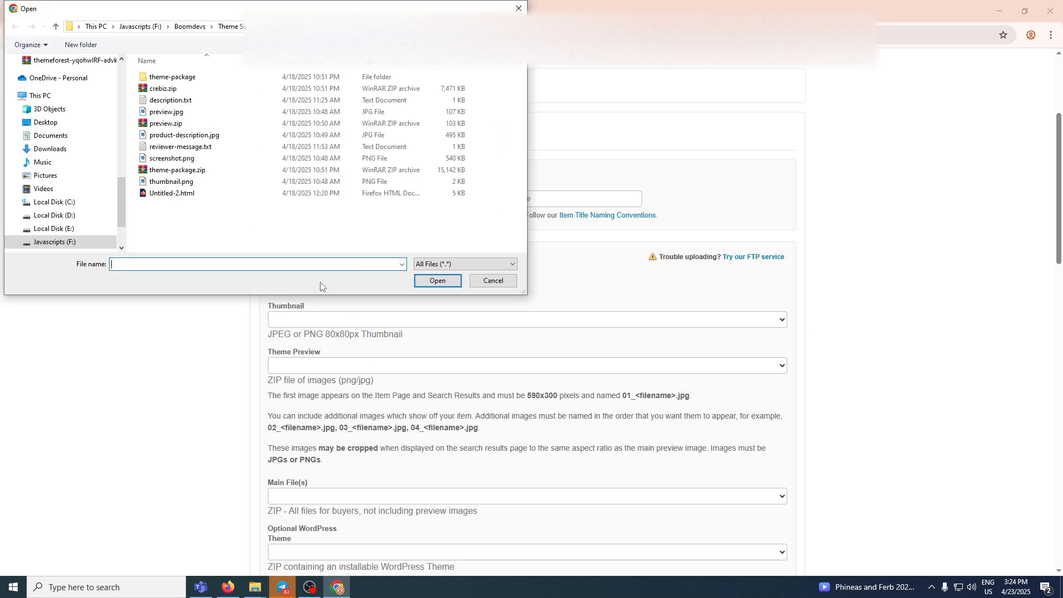
click(190, 26)
scroll(82, 199, down, 2)
click(53, 219)
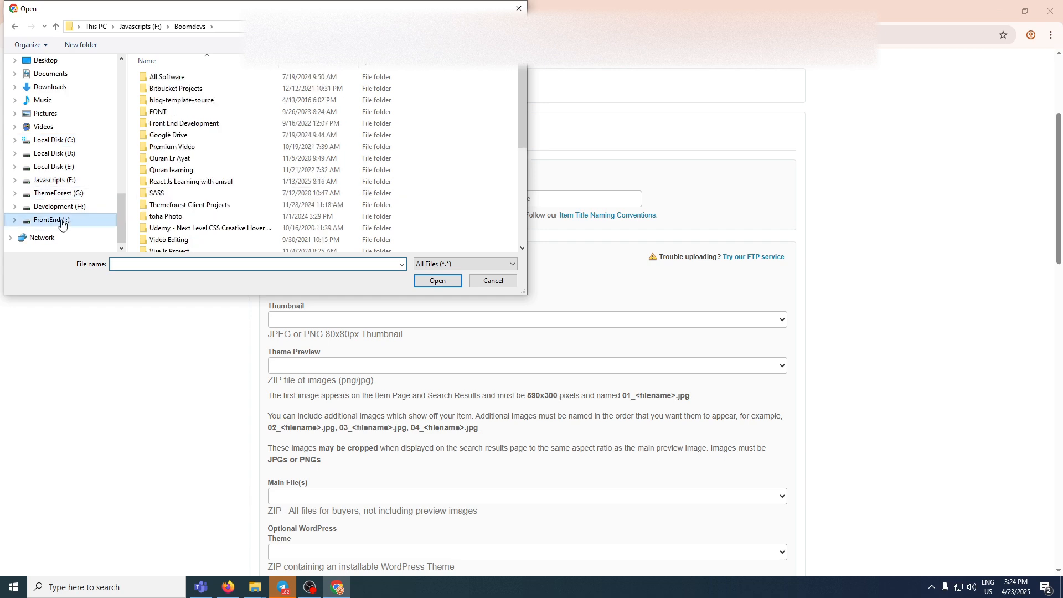
scroll(200, 198, down, 3)
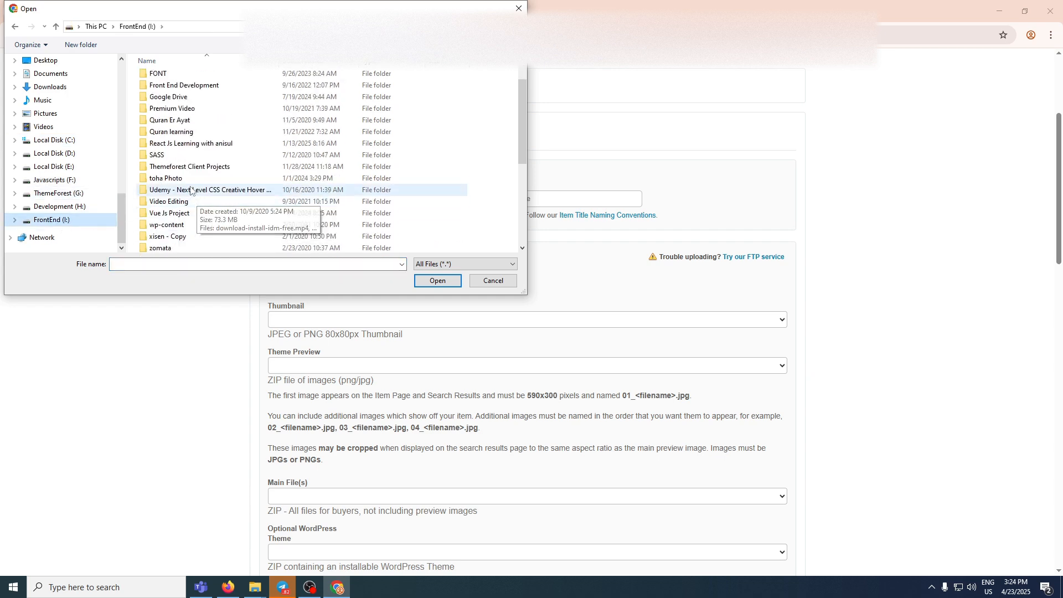
double_click(199, 166)
double_click(177, 149)
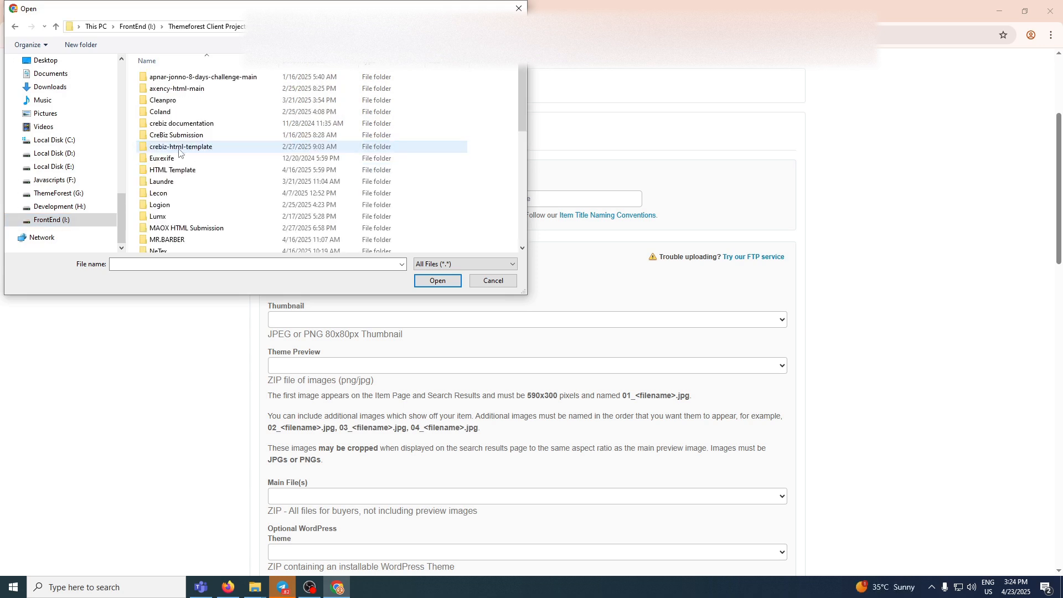
scroll(249, 180, down, 3)
scroll(248, 181, down, 2)
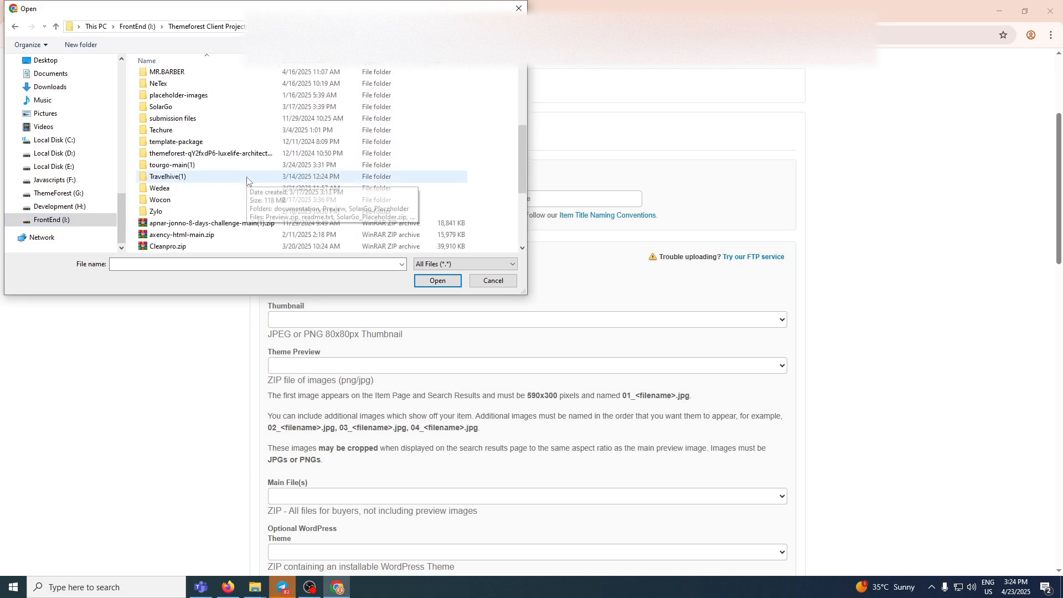
scroll(249, 177, up, 3)
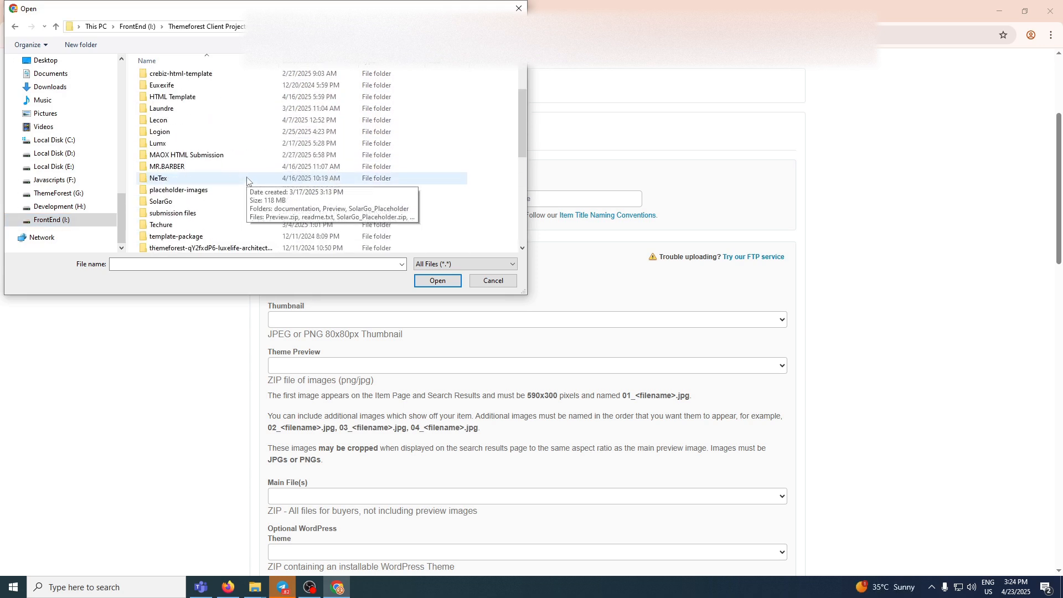
double_click(188, 98)
click(166, 91)
double_click(167, 92)
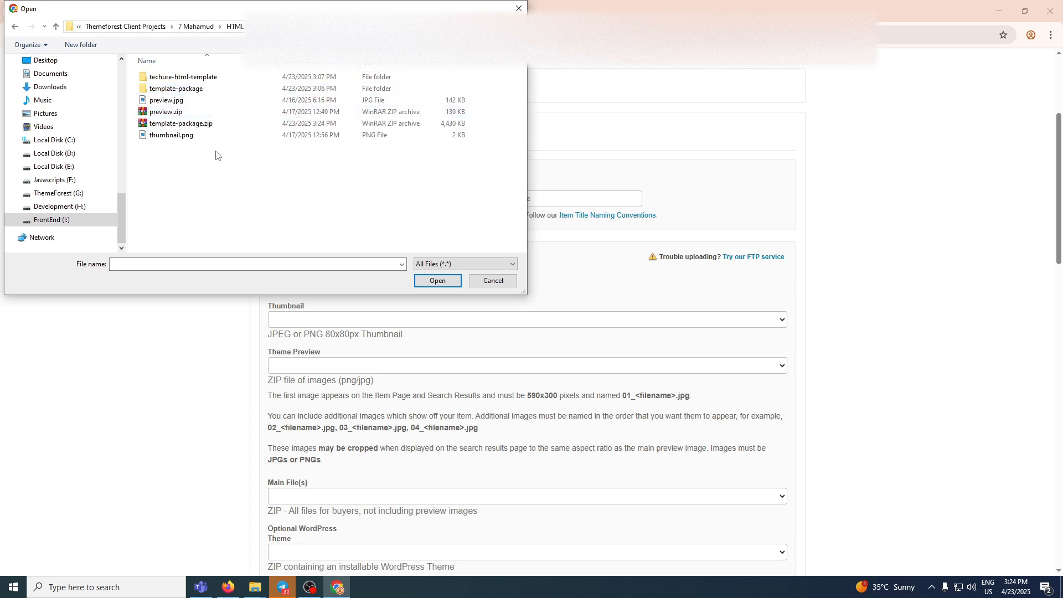
Step: Upload template-package.zip, preview.zip and thumbnail.png together to the item's files
click(170, 125)
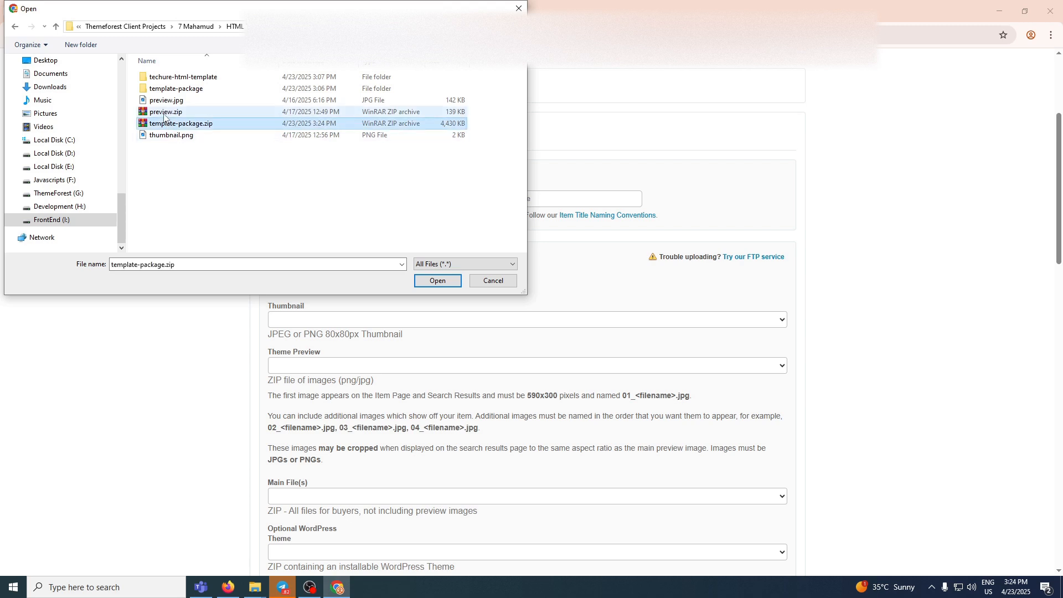
ctrl+click(166, 115)
ctrl+click(177, 138)
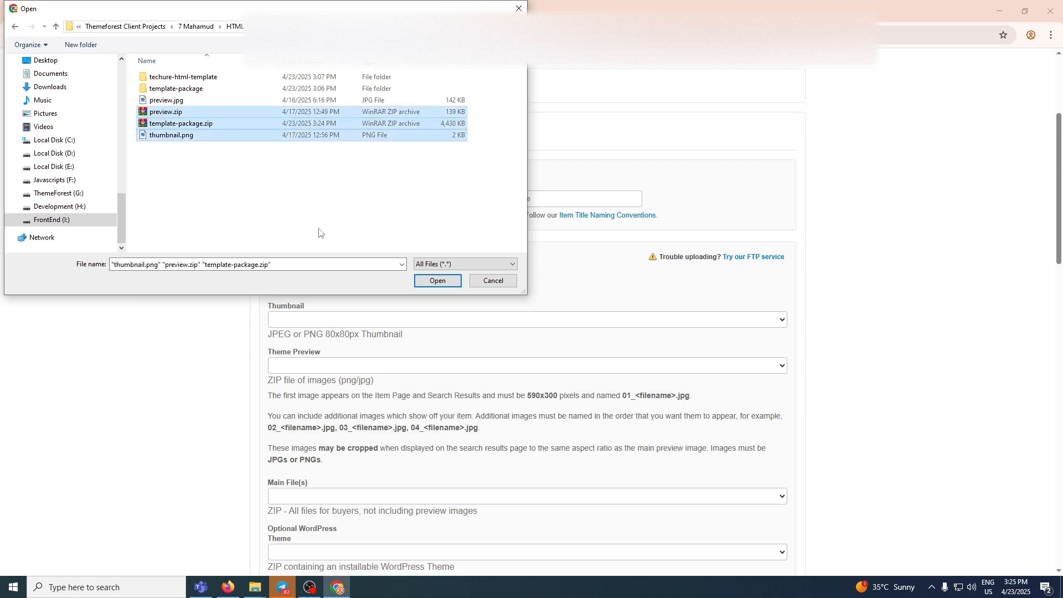
click(437, 281)
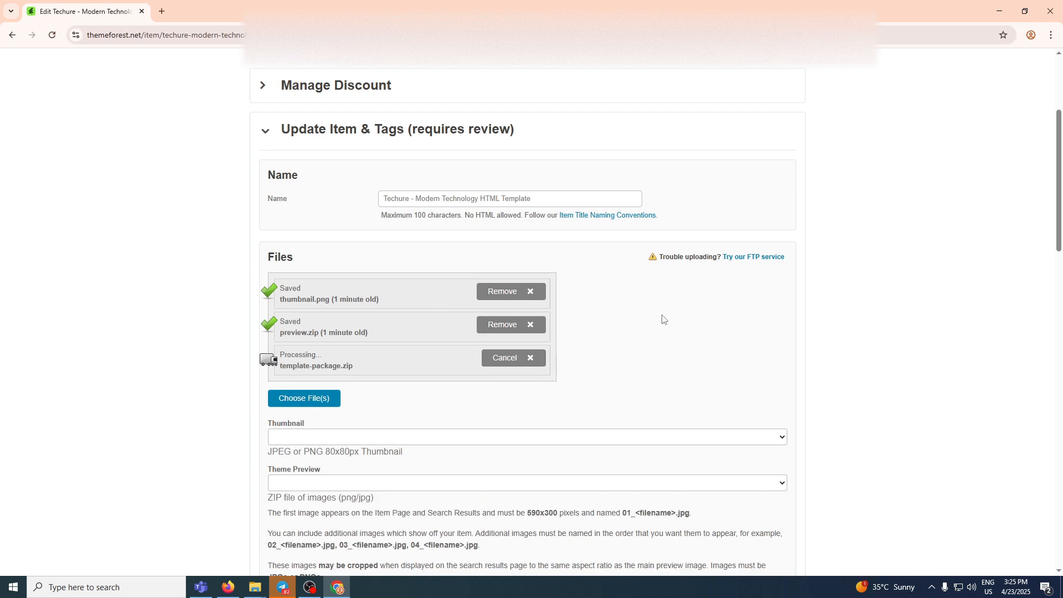
Step: Assign thumbnail.png as the Thumbnail, preview.zip as the Theme Preview and template-package.zip as the Main File(s)
scroll(662, 318, down, 3)
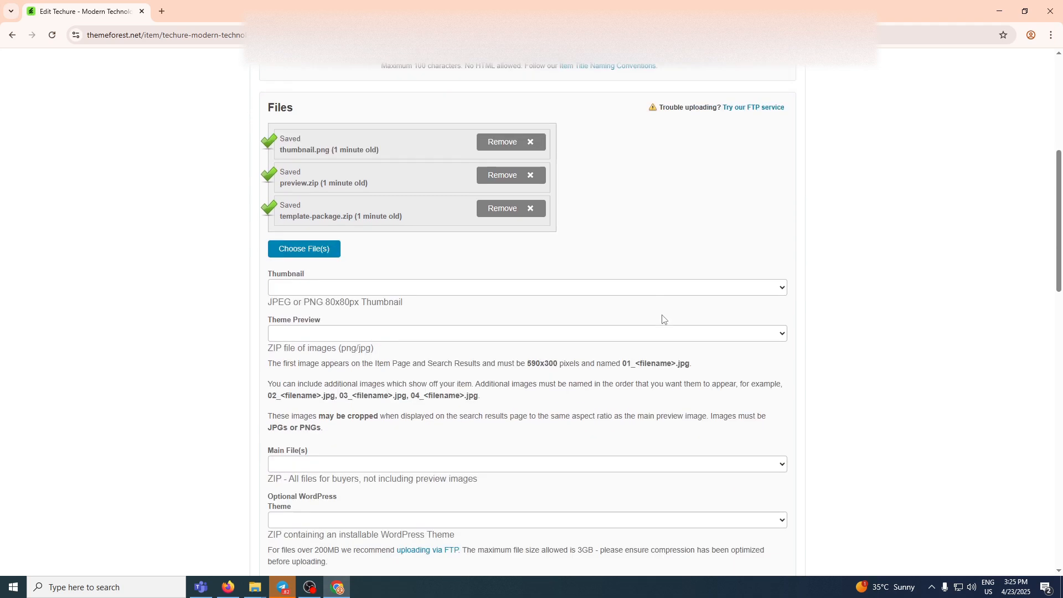
click(310, 271)
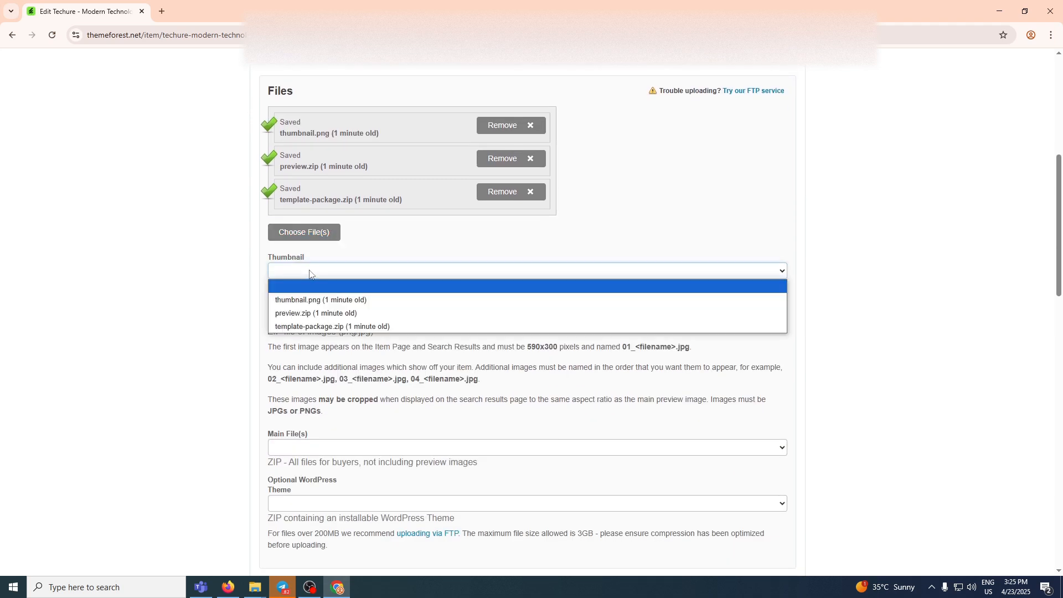
click(311, 300)
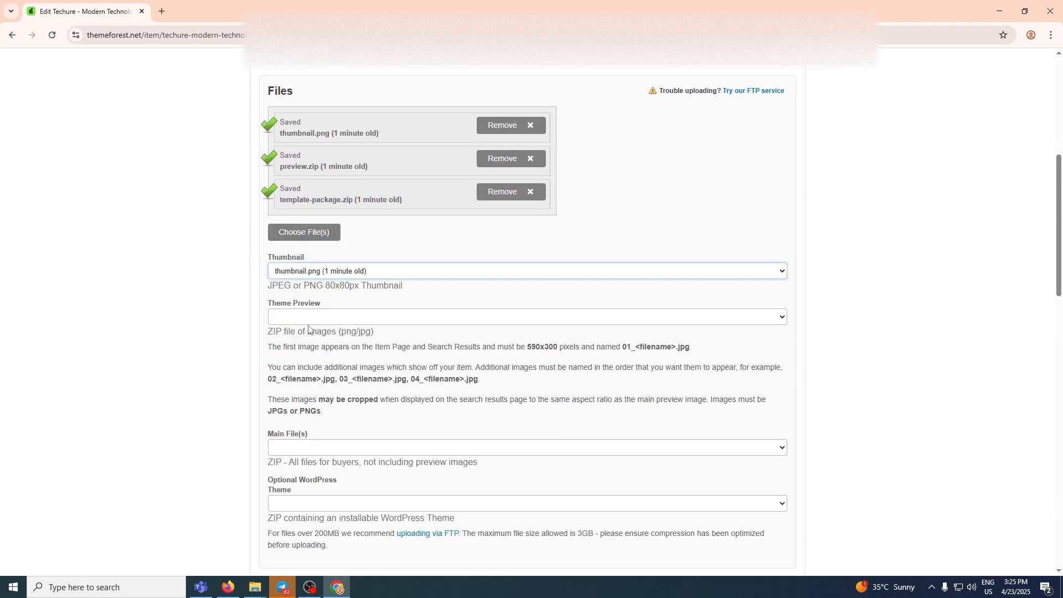
click(300, 316)
click(315, 358)
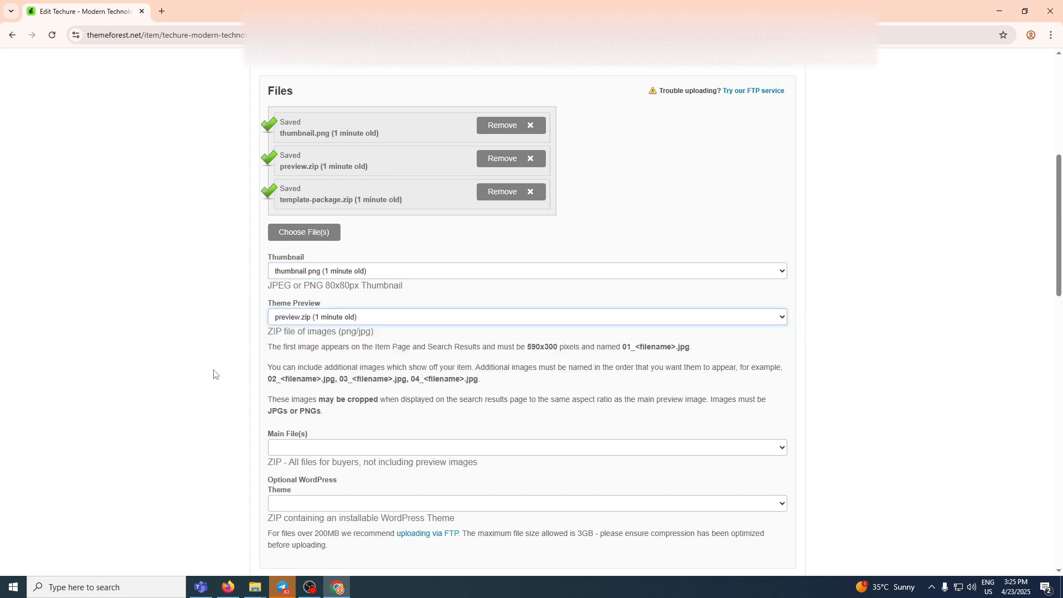
scroll(281, 344, down, 2)
click(289, 337)
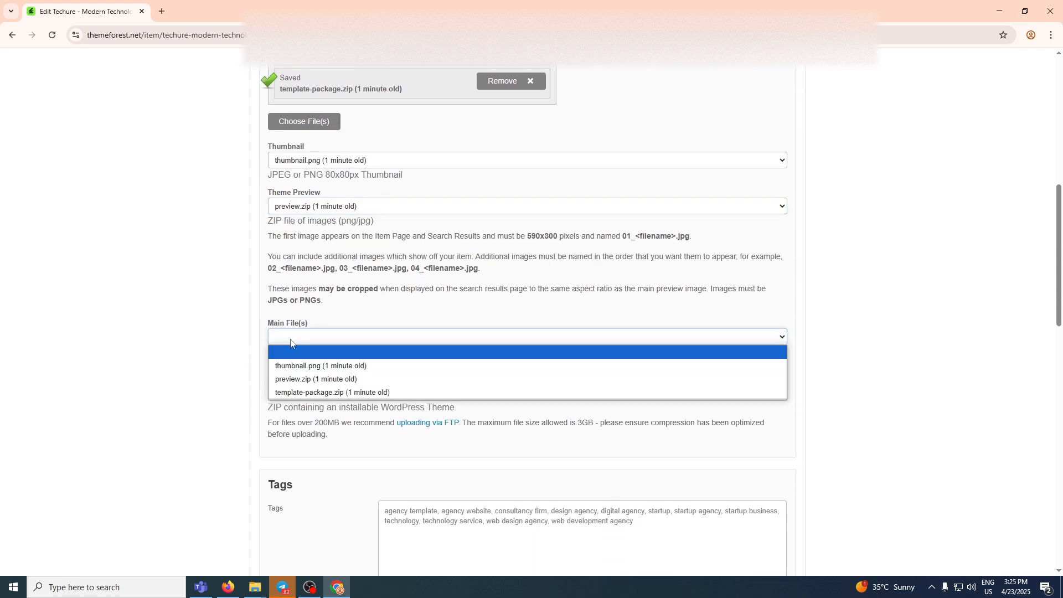
click(313, 393)
Step: Look over the rest of the update form, and open the Item Details page in a new tab to read the rejection reason
scroll(541, 421, down, 5)
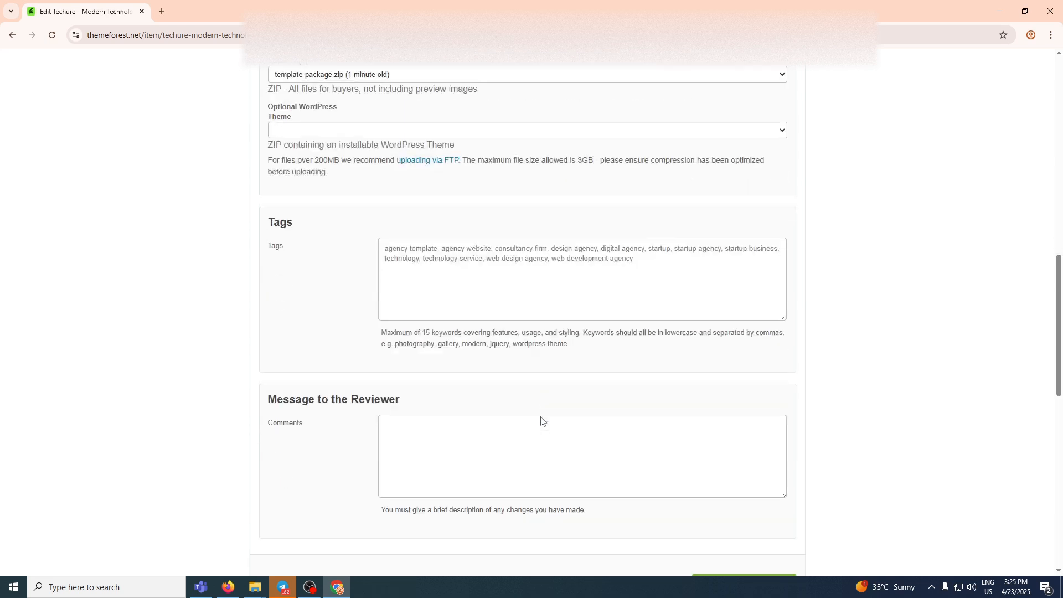
scroll(513, 361, down, 3)
scroll(458, 326, up, 3)
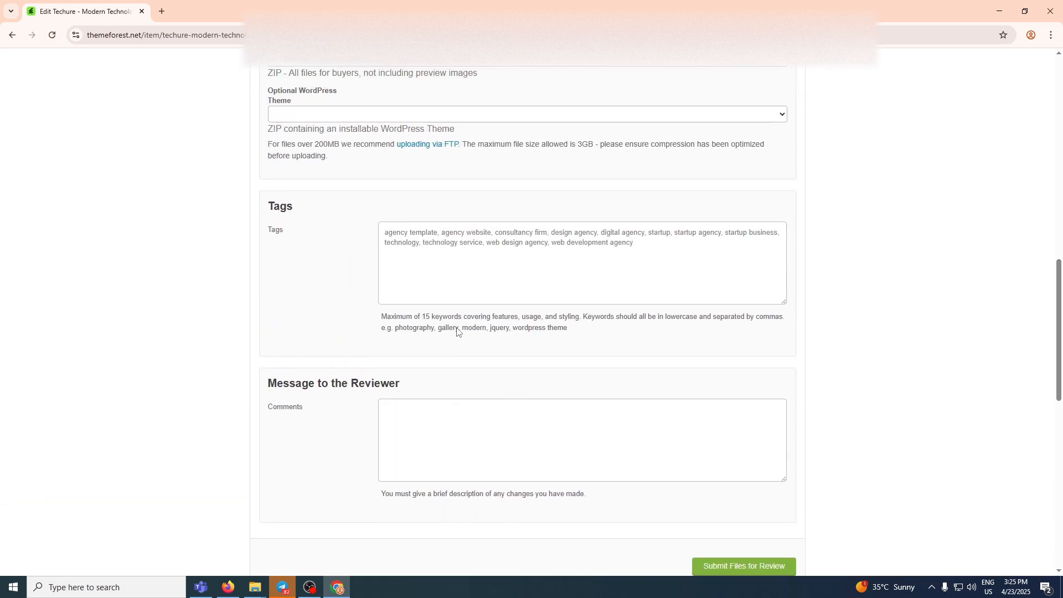
scroll(437, 365, down, 1)
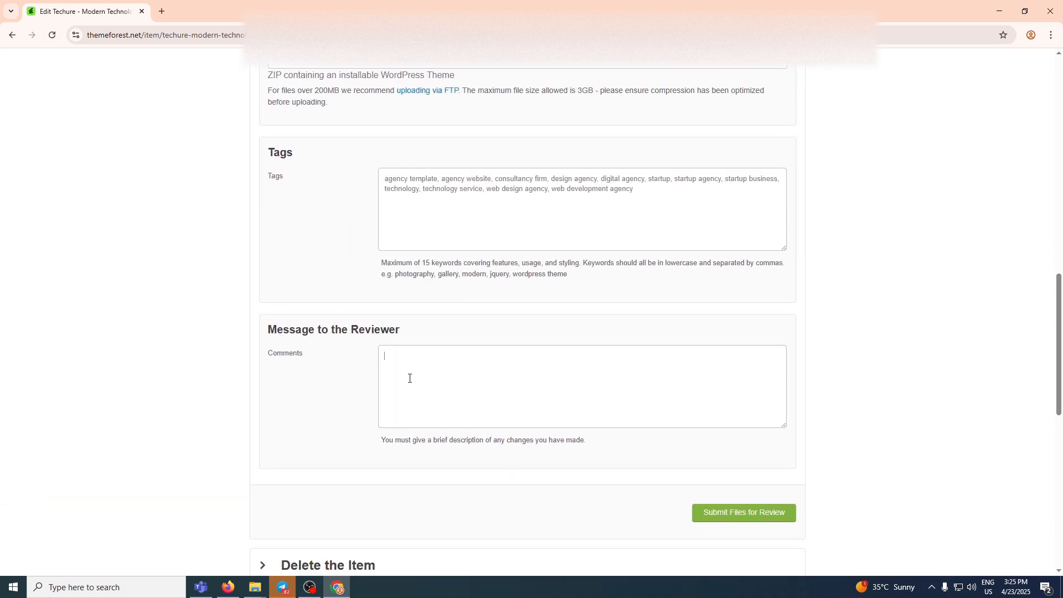
scroll(442, 337, up, 15)
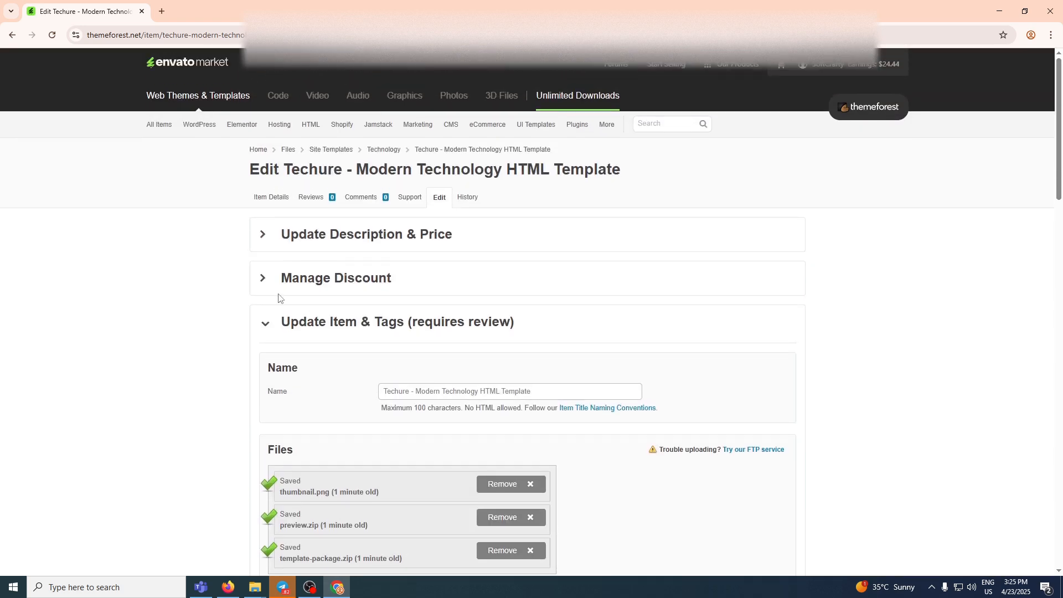
right_click(262, 198)
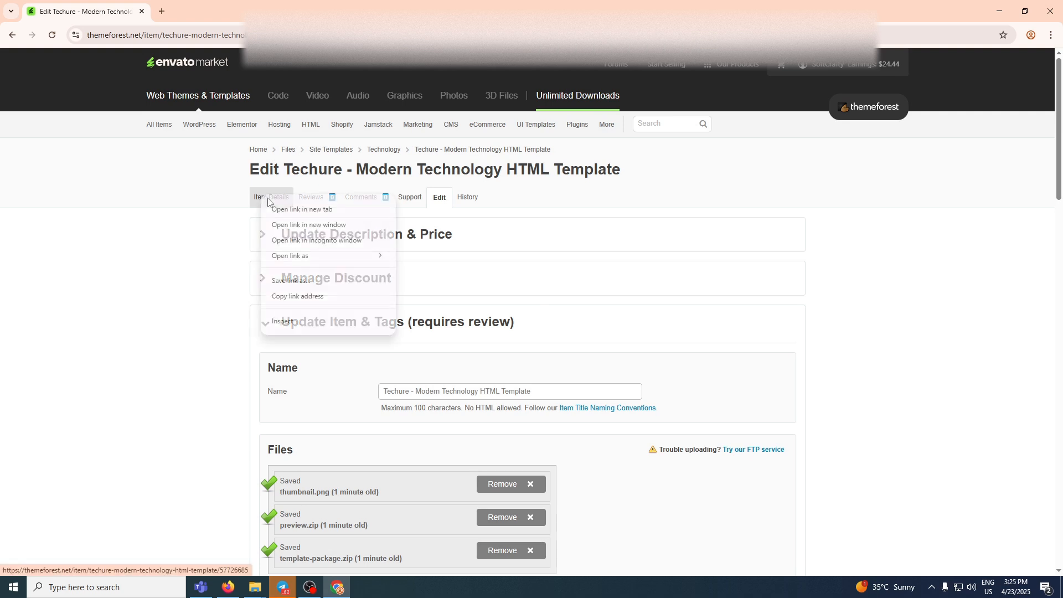
click(277, 209)
click(208, 11)
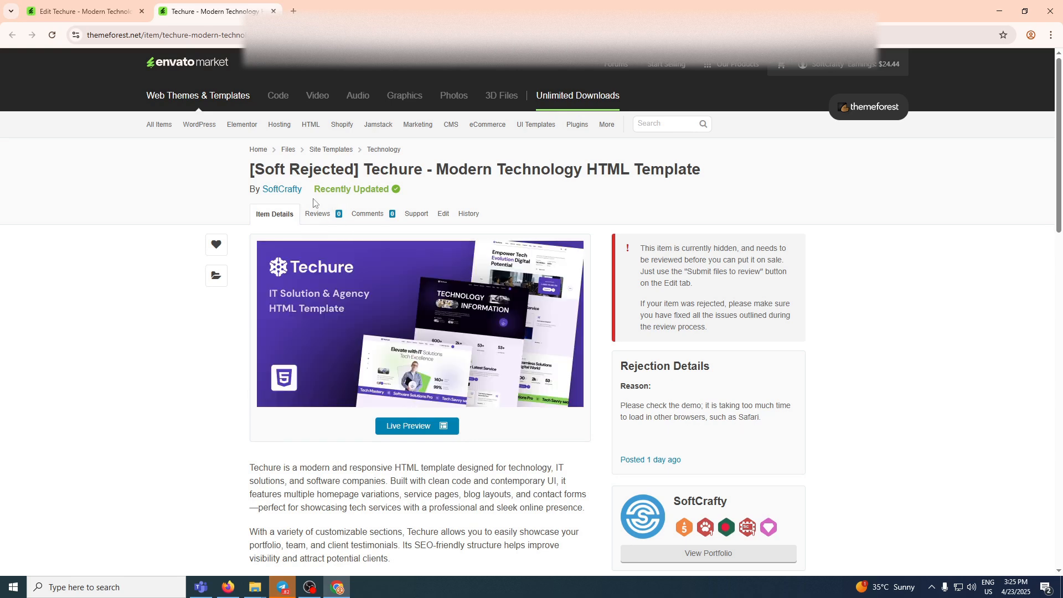
Step: Back on the edit page, write the reviewer comment "Hi Themeforest Reviewer Team, We have fixed the loading issue. please check." ending with "Best Regards," and the author's name
click(80, 14)
scroll(477, 387, down, 9)
scroll(481, 407, down, 3)
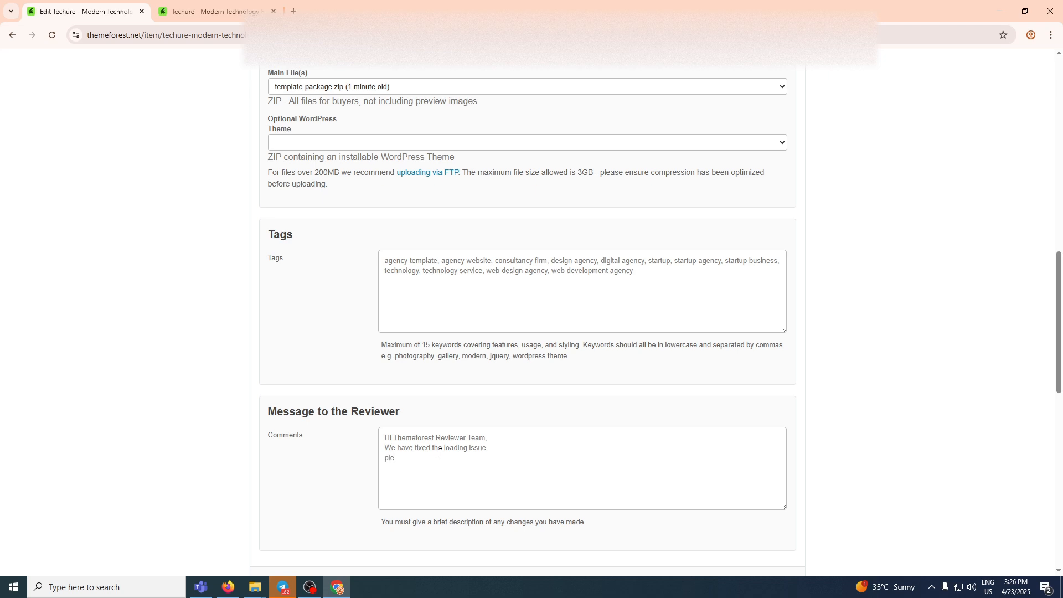
text(ck.)
key(Return)
key(Return)
text(Be)
text(Hassan)
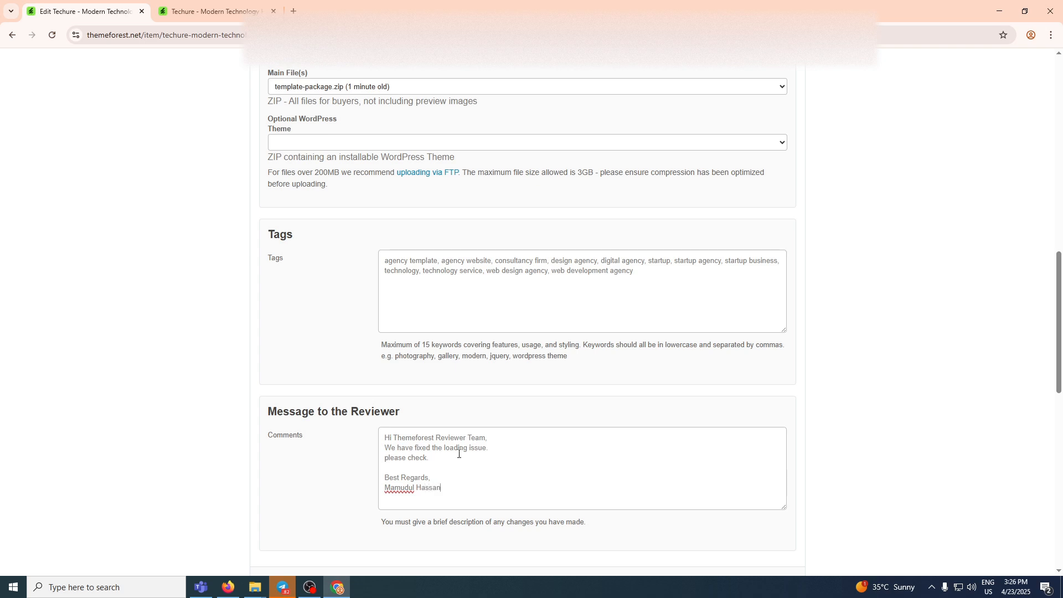
Step: Check the file assignments in the form and copy the whole message to the reviewer
scroll(460, 406, up, 10)
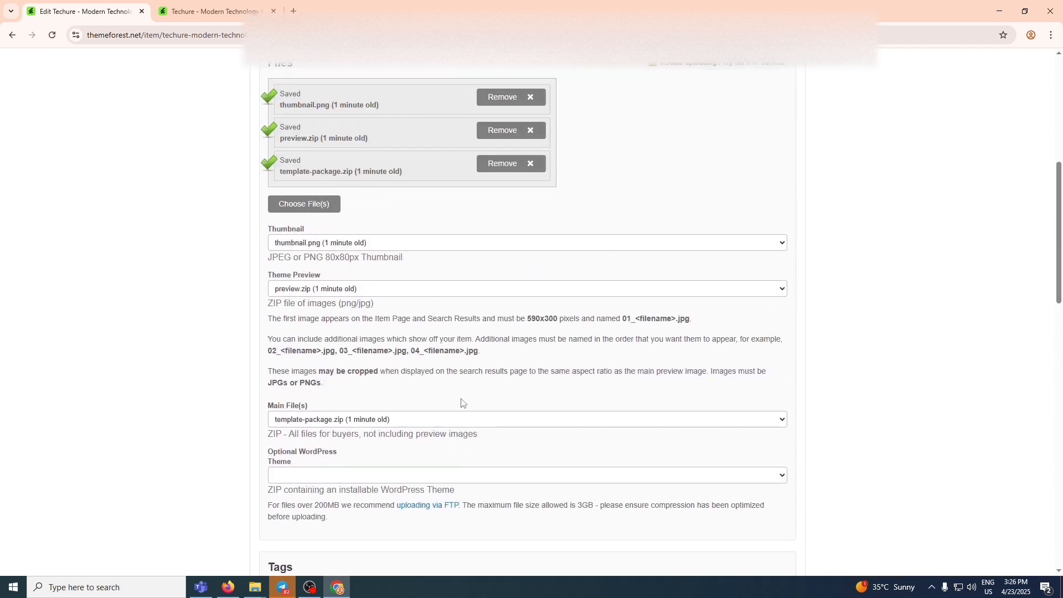
scroll(461, 403, up, 2)
scroll(462, 399, down, 13)
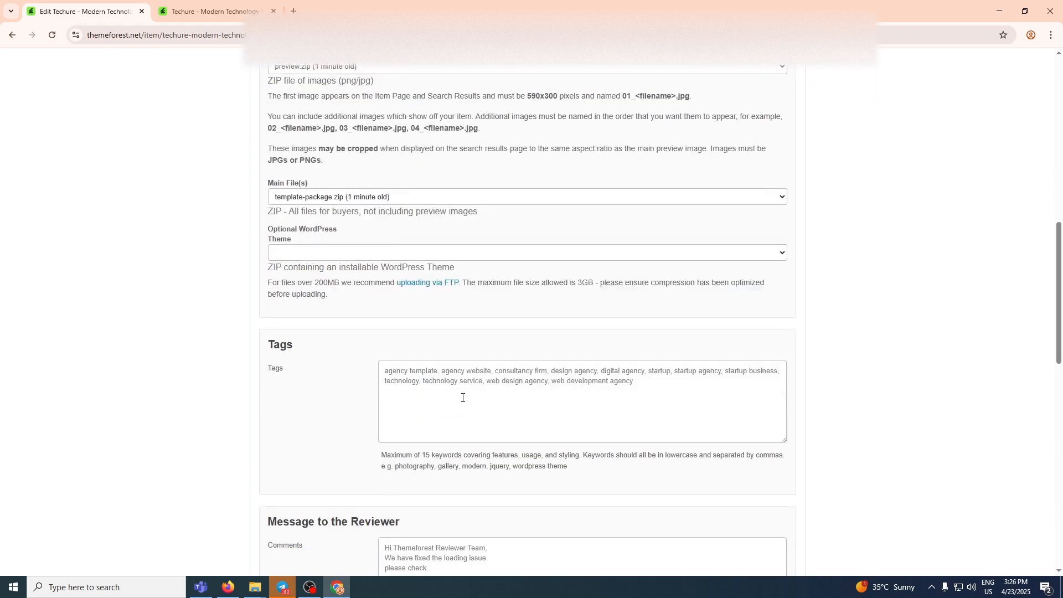
scroll(463, 397, down, 1)
drag(448, 380, 359, 327)
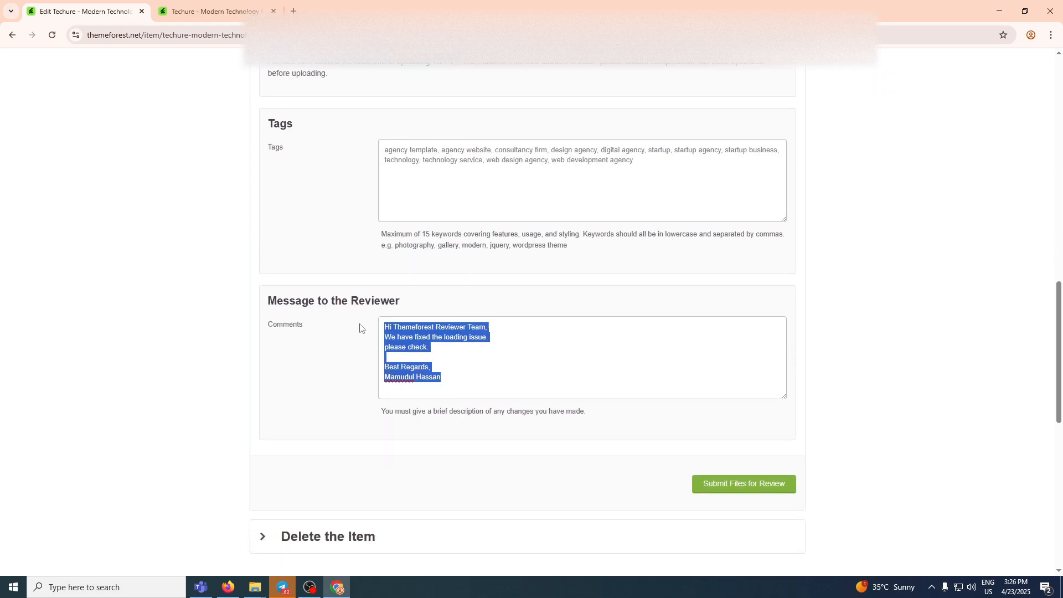
Step: Switch to Firefox and open chatgpt.com in a new tab
click(227, 587)
key(ctrl+t)
text(chatgpt.com/)
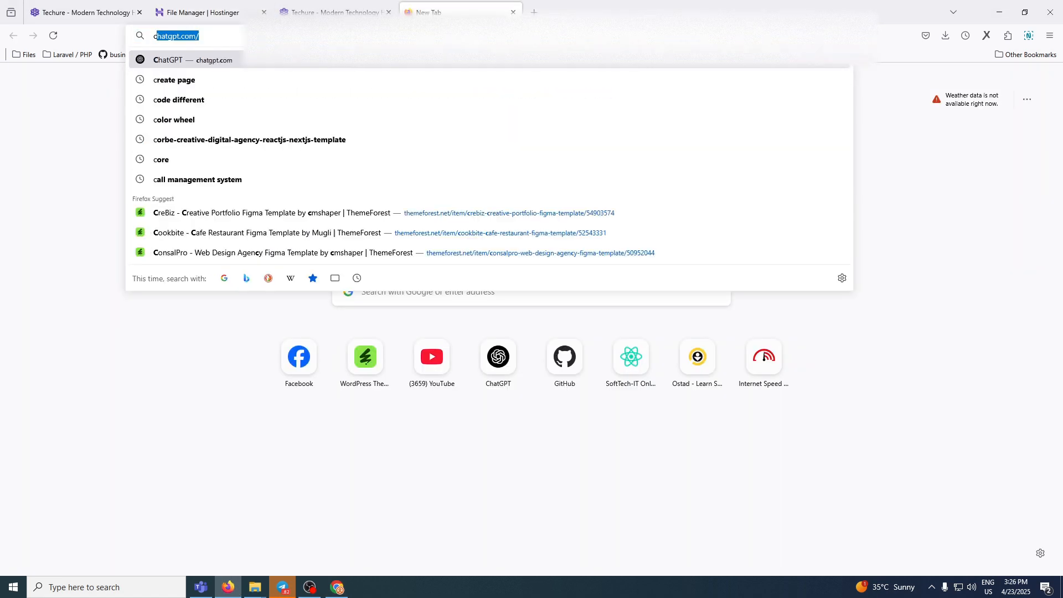
key(Return)
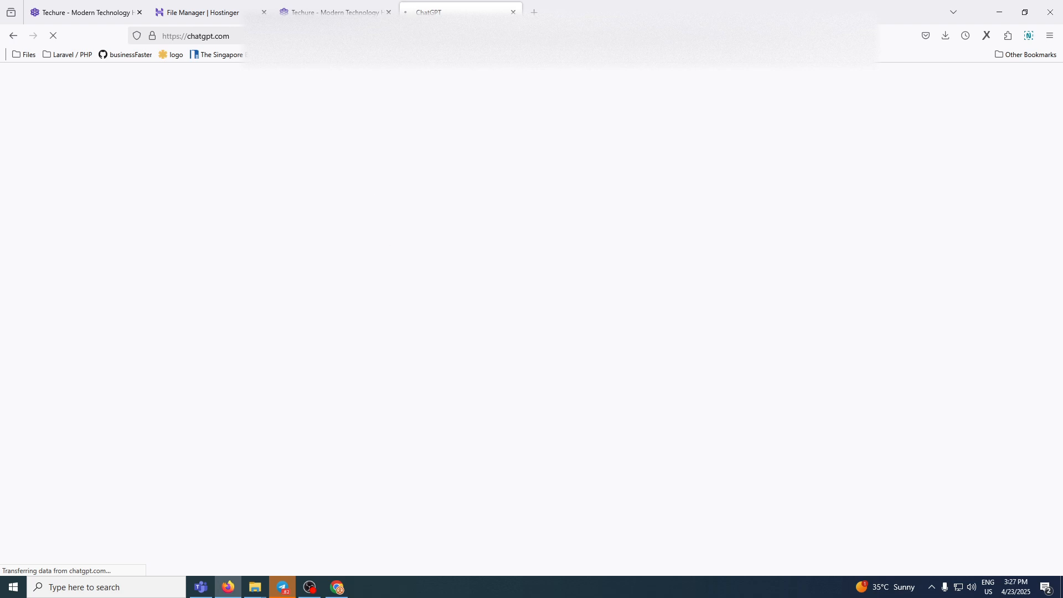
click(307, 36)
key(Return)
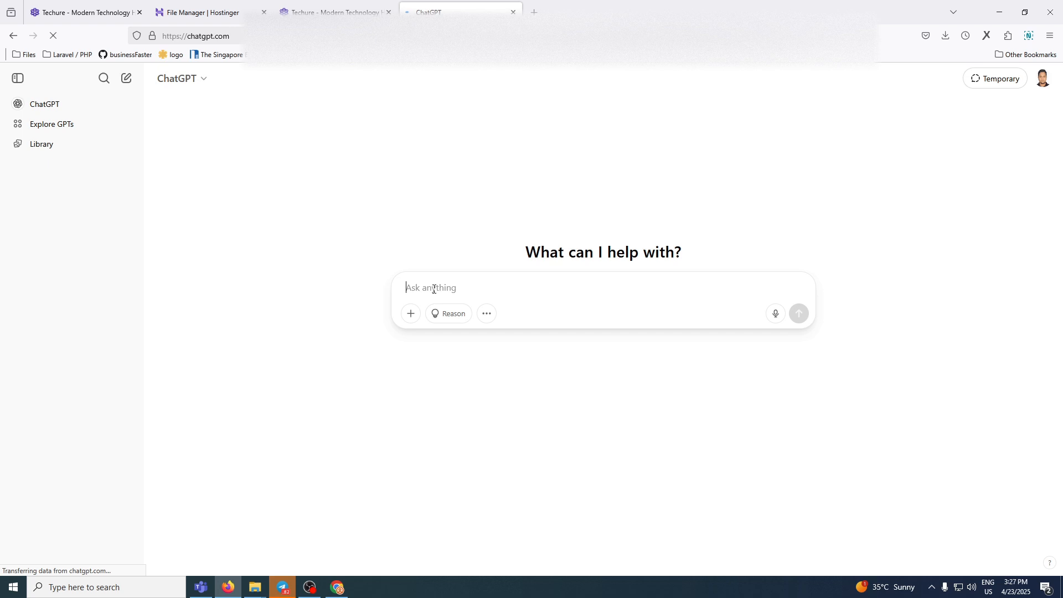
Step: Paste the copied reviewer message into the ChatGPT prompt and start a new line below it
key(ctrl+v)
key(shift+Return)
key(shift+Return)
text(p)
key(BackSpace)
text(pl)
key(BackSpace)
text(wite)
key(BackSpace)
key(BackSpace)
key(BackSpace)
key(BackSpace)
text(rite me)
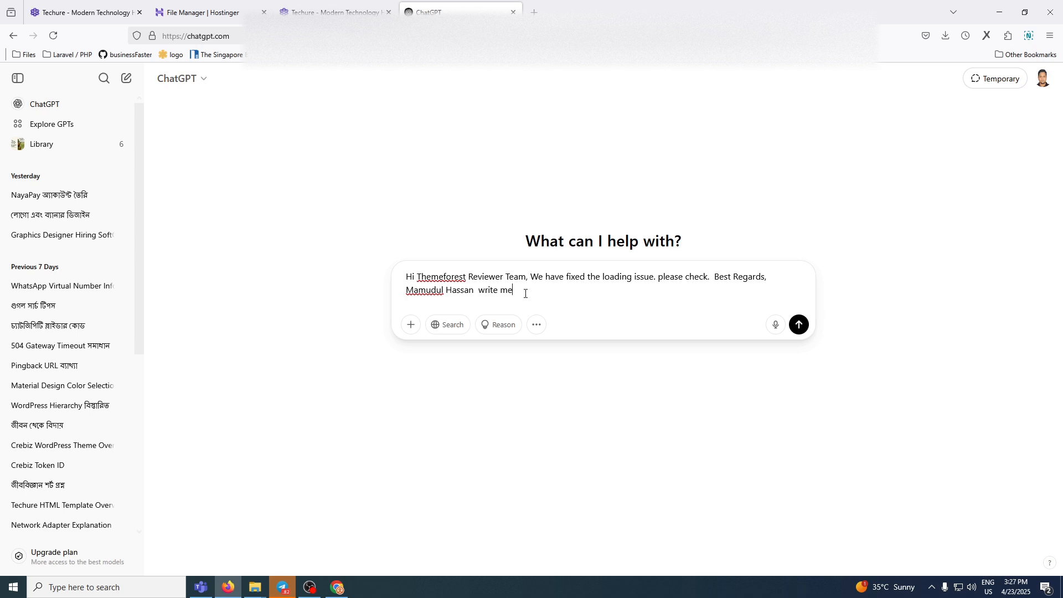
key(BackSpace)
key(BackSpace)
key(BackSpace)
key(BackSpace)
key(BackSpace)
key(BackSpace)
key(BackSpace)
key(BackSpace)
Step: Add the instruction "rewrite me this" below the pasted message and send the prompt
key(shift+Return)
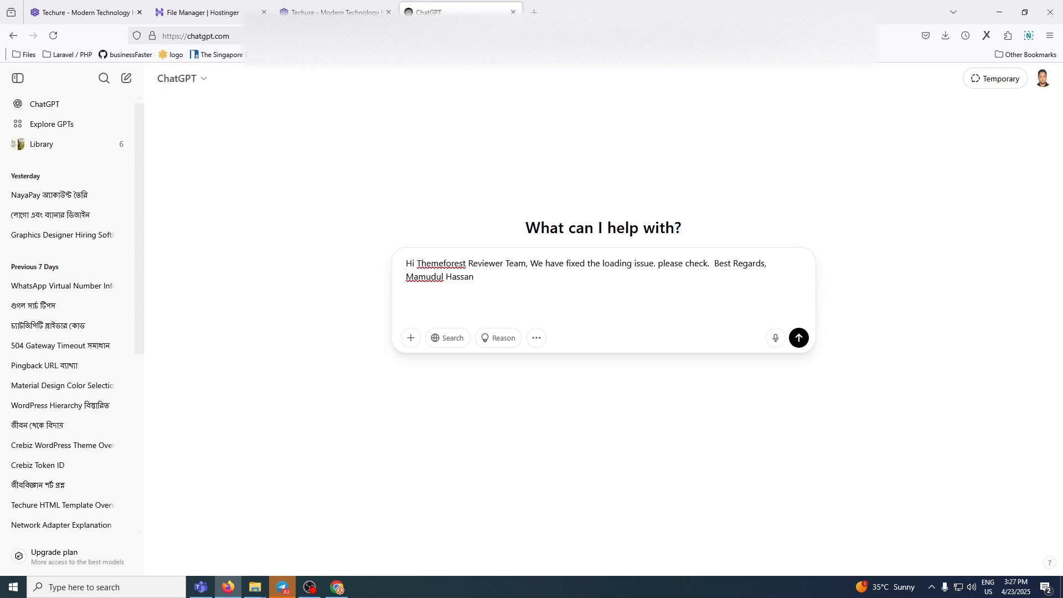
text(rewrite me this)
key(Return)
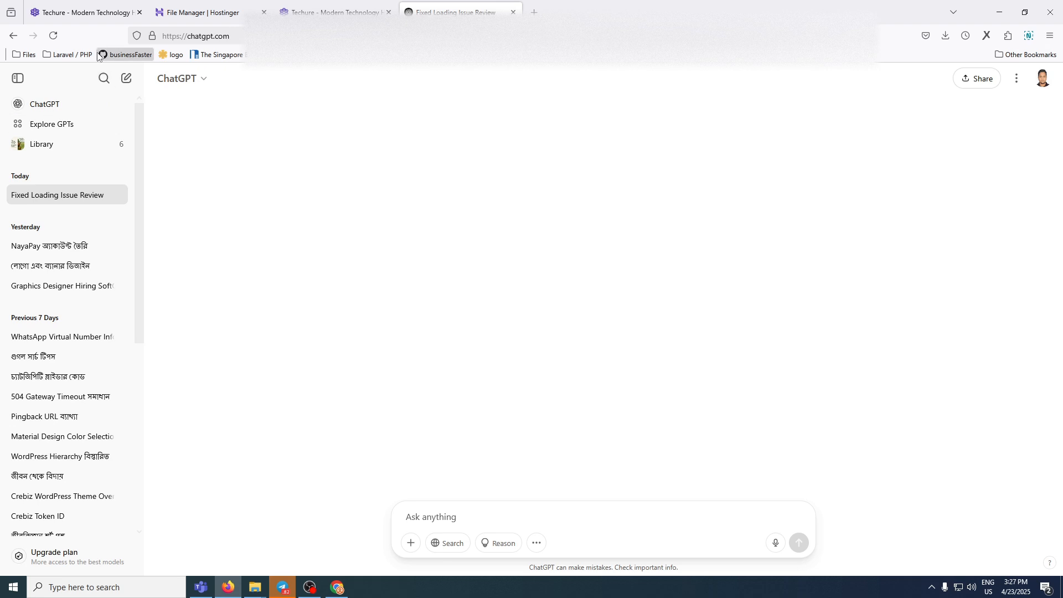
Step: Reload ChatGPT to reopen the "Fixed Loading Issue Review" chat and copy the rewritten message from its greeting through the signature, without the subject line
click(54, 36)
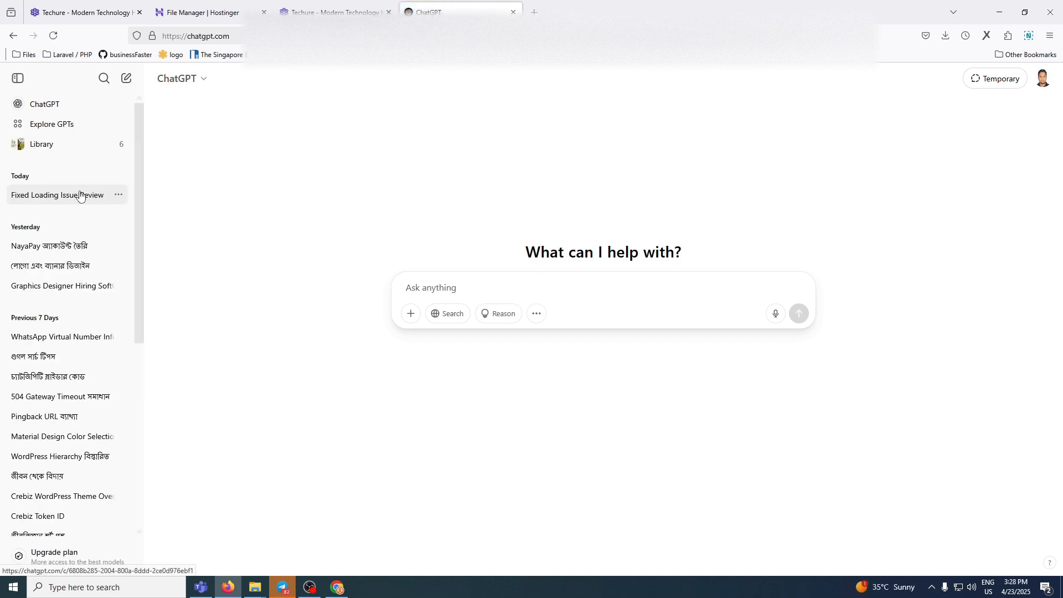
click(80, 197)
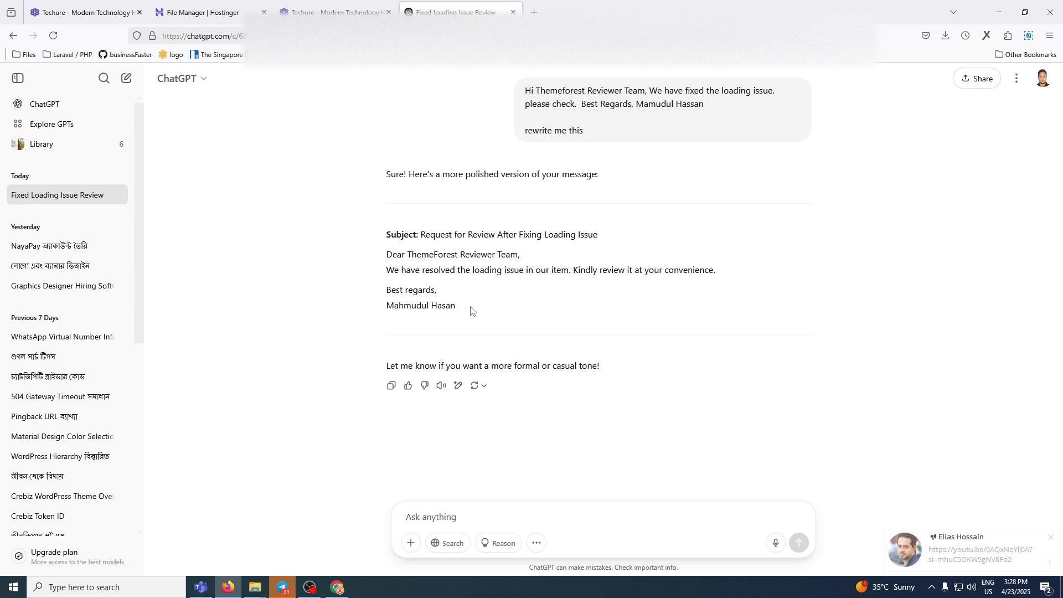
drag(457, 308, 386, 255)
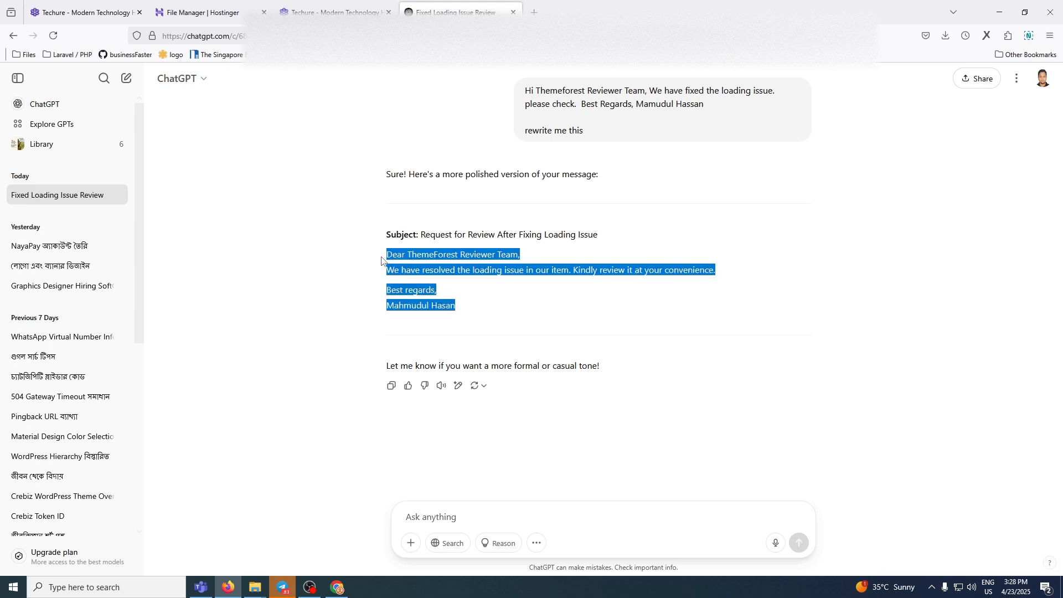
right_click(418, 257)
click(437, 269)
Step: Switch to the ThemeForest edit form in Chrome and replace the whole comment to the reviewer with the copied rewritten message
click(202, 13)
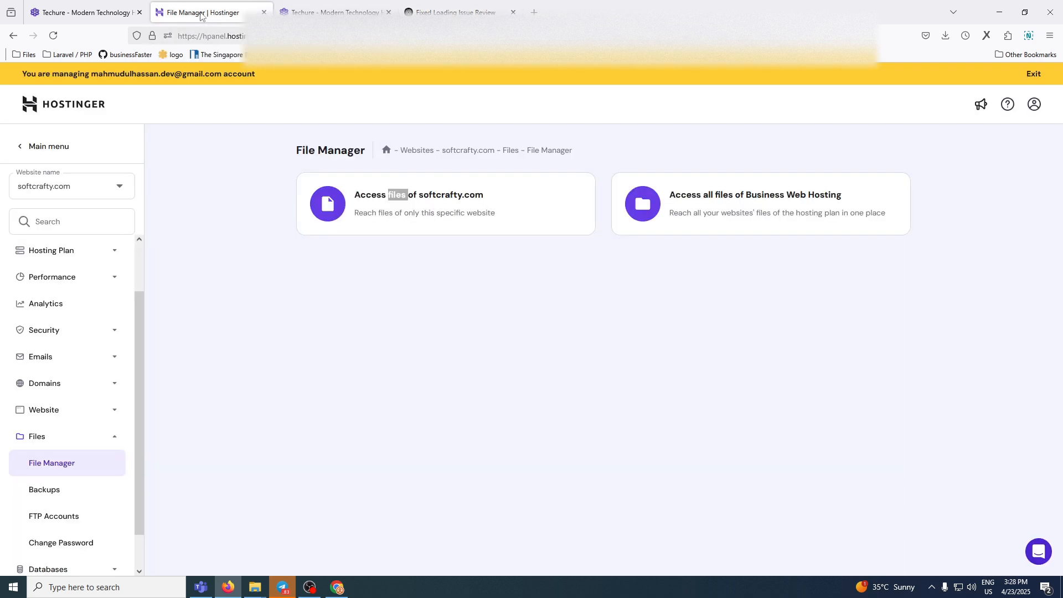
click(336, 587)
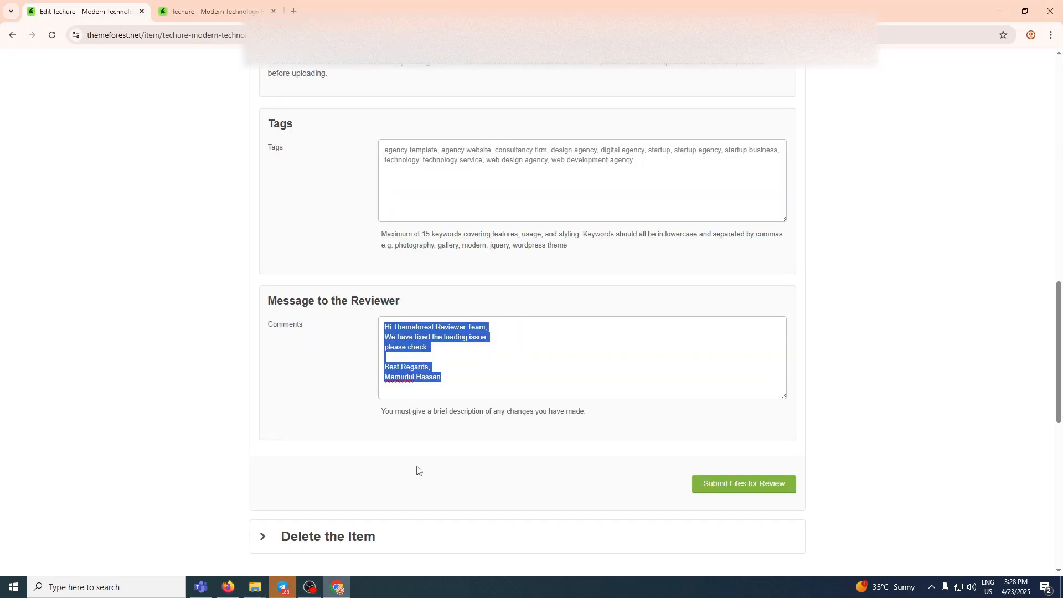
click(451, 380)
drag(451, 380, 378, 327)
key(ctrl+v)
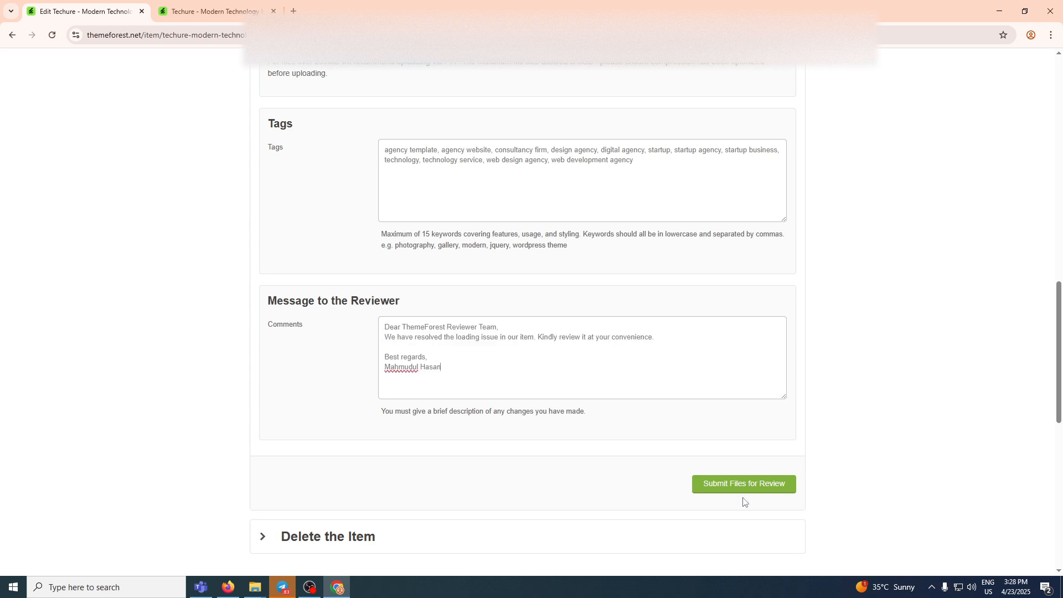
Step: Recheck the uploaded files and their assignments in the form, then submit the Techure files for review and view the currently processing uploads
scroll(603, 463, up, 1)
scroll(602, 462, up, 15)
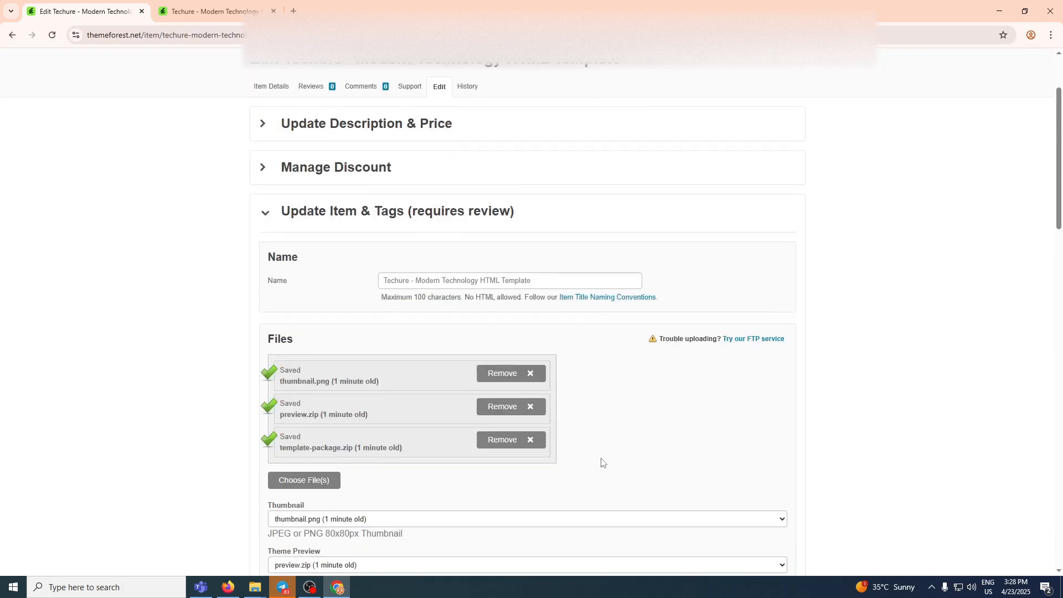
scroll(602, 462, down, 15)
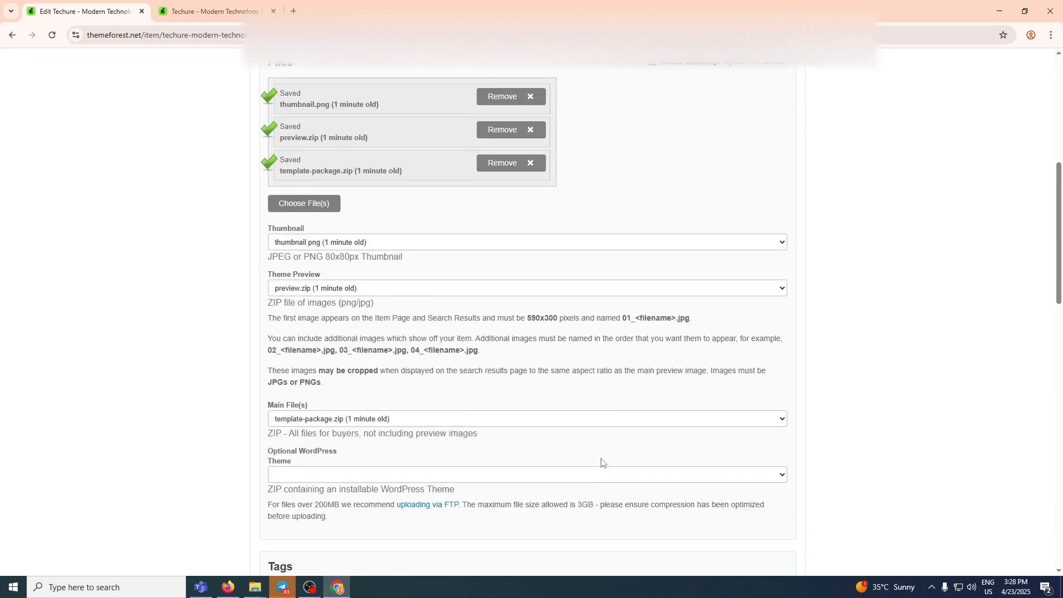
scroll(609, 468, down, 2)
click(721, 437)
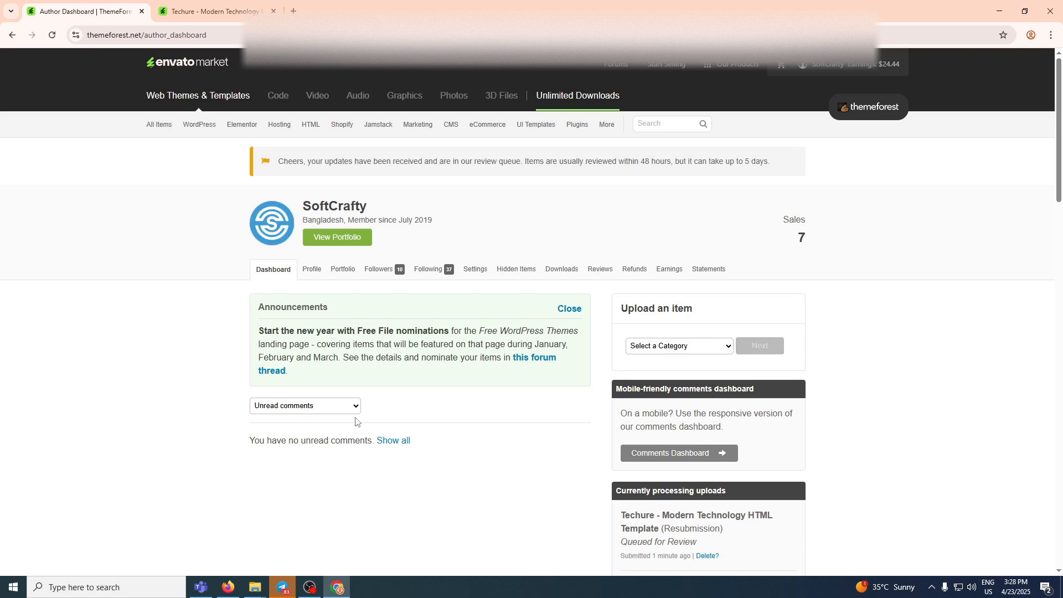
scroll(578, 324, down, 2)
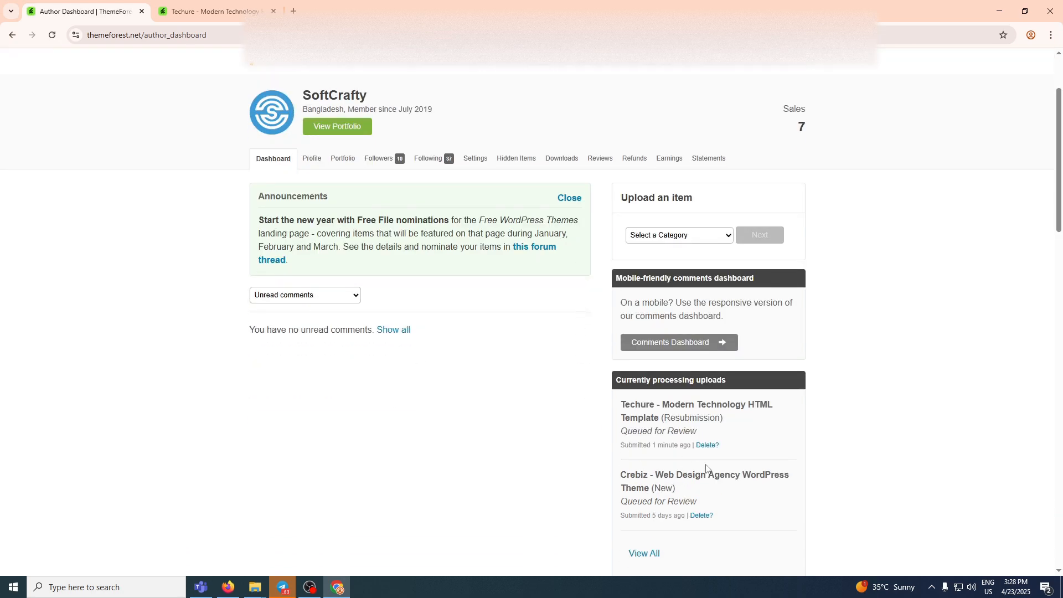